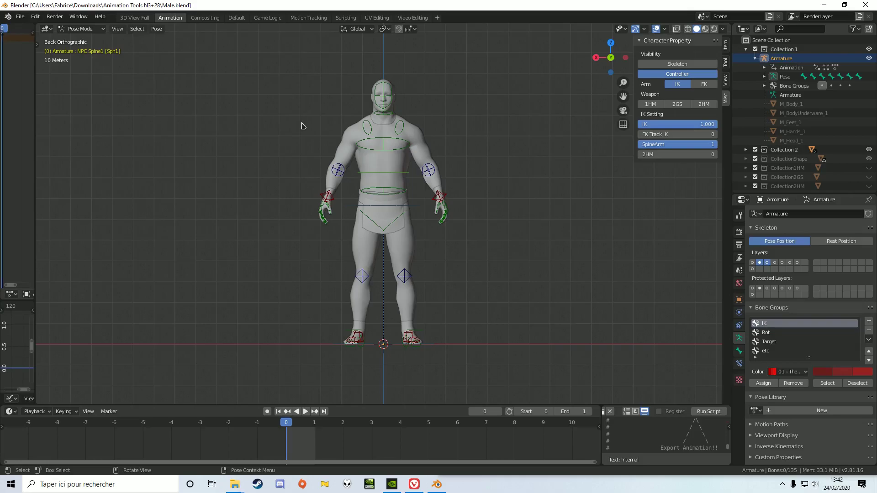
Widen the Action Editor area and load the 1HMPose action on the armature.
drag(35, 87, 455, 109)
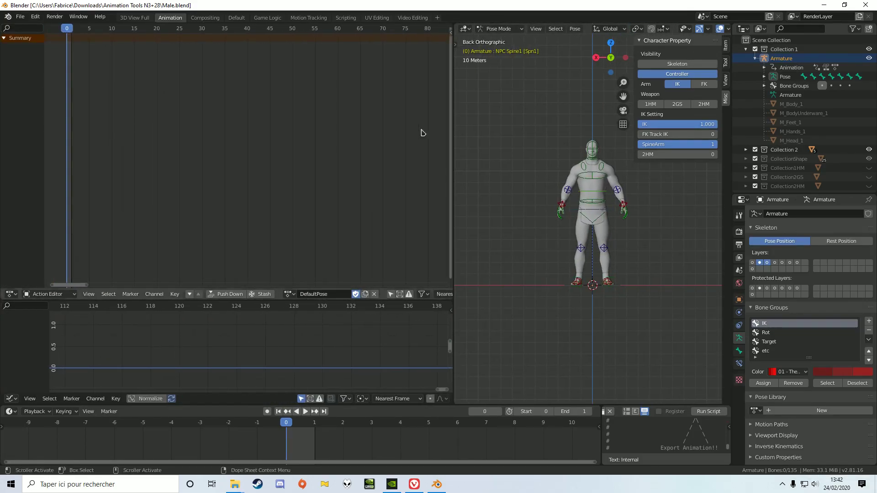
click(290, 294)
click(305, 308)
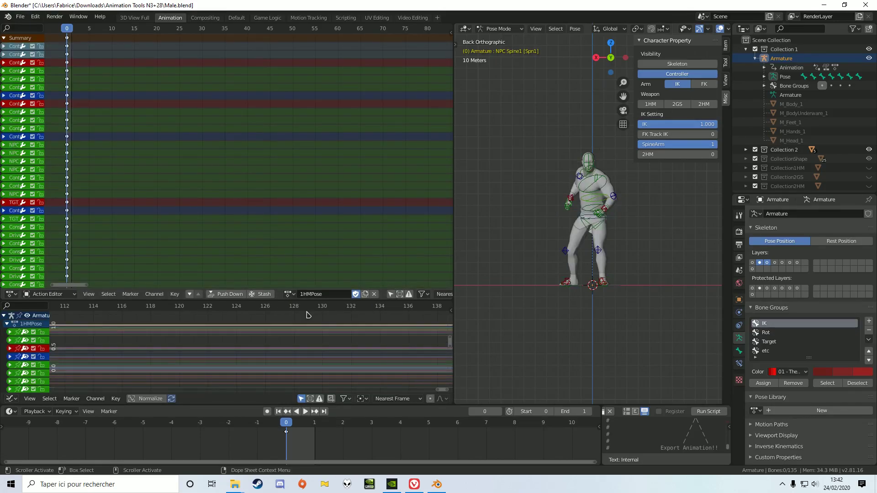
Preview the 2HMPose and 2HWPose actions on the armature and switch back to 1HMPose.
click(292, 296)
click(305, 316)
click(289, 294)
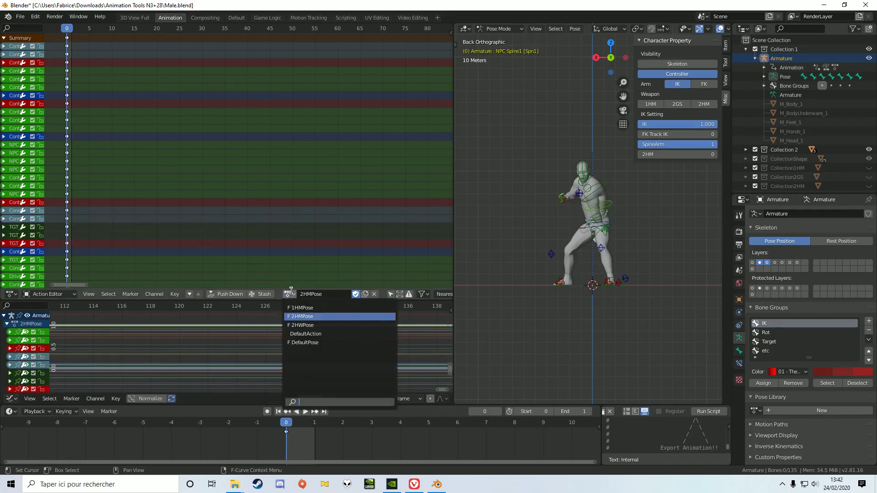
click(305, 325)
click(289, 294)
click(305, 308)
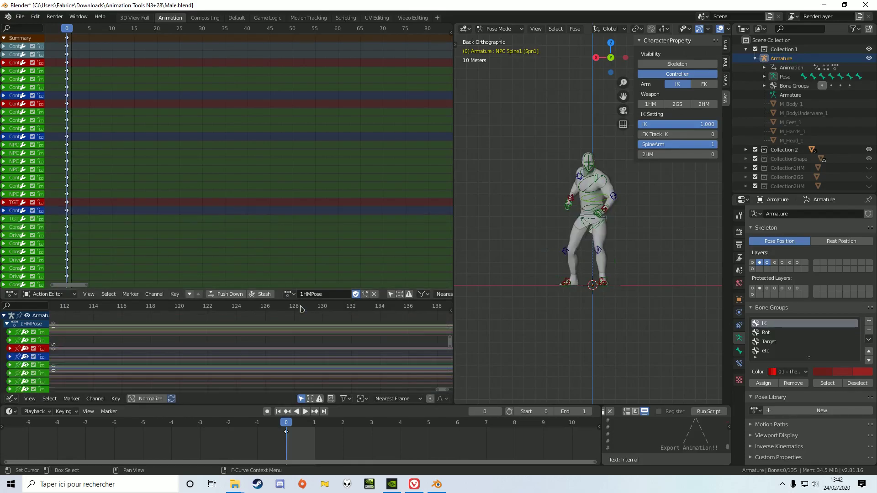
Widen the channel name column and select the heel, toe and toe rotation channels of both feet.
drag(50, 73, 264, 78)
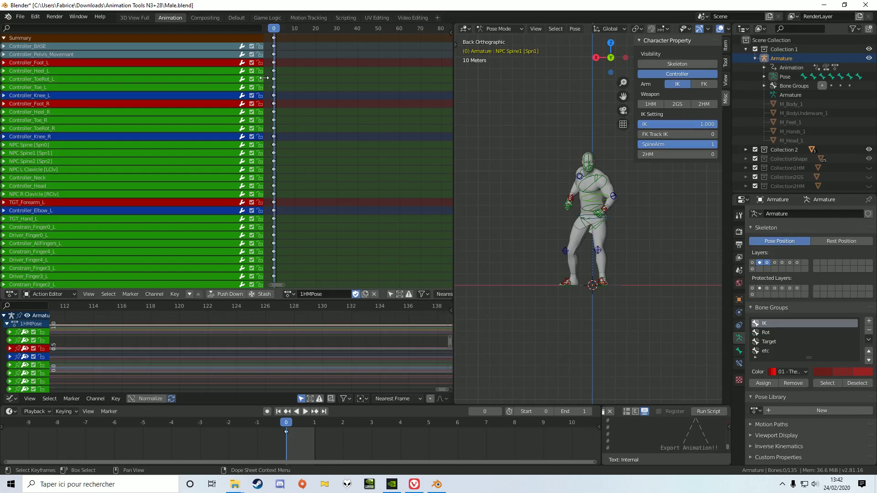
click(57, 73)
key(b)
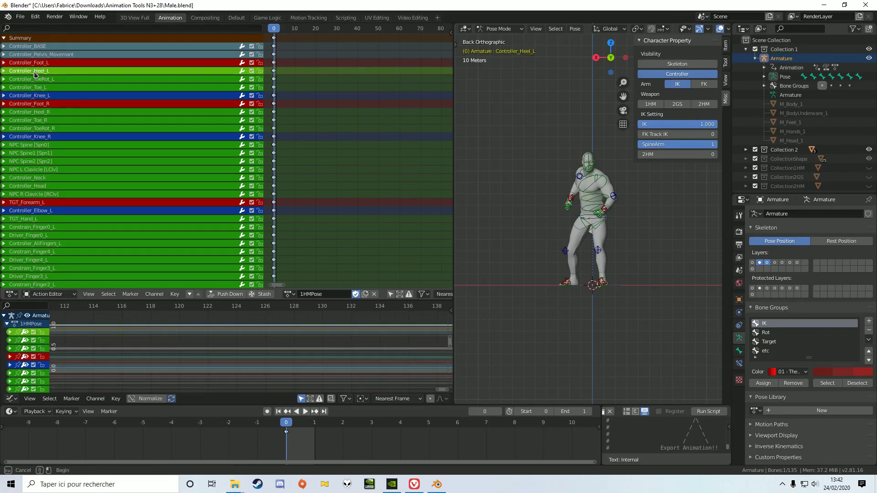
drag(47, 87, 59, 133)
key(b)
Add the clavicle, neck and head channels and the left elbow, hand, finger and TGT_IK channels to the selection.
scroll(59, 133, down, 3)
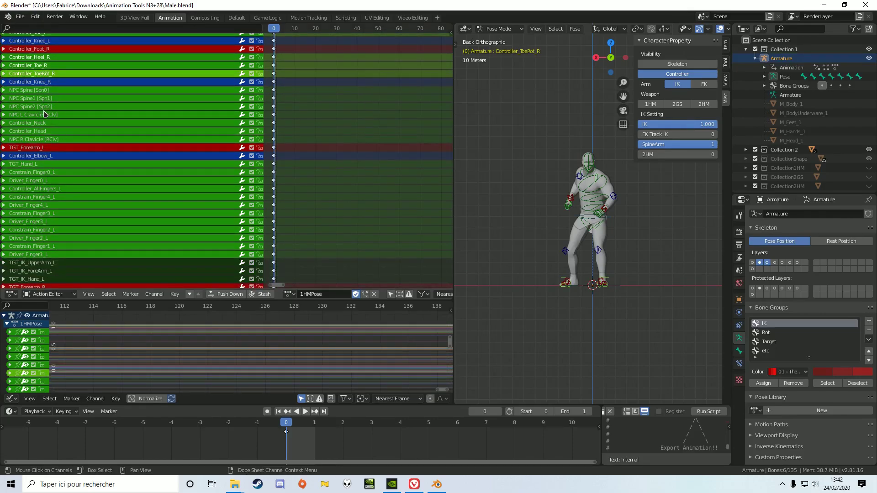
key(b)
drag(34, 114, 72, 269)
scroll(55, 144, down, 1)
key(b)
scroll(113, 186, up, 5)
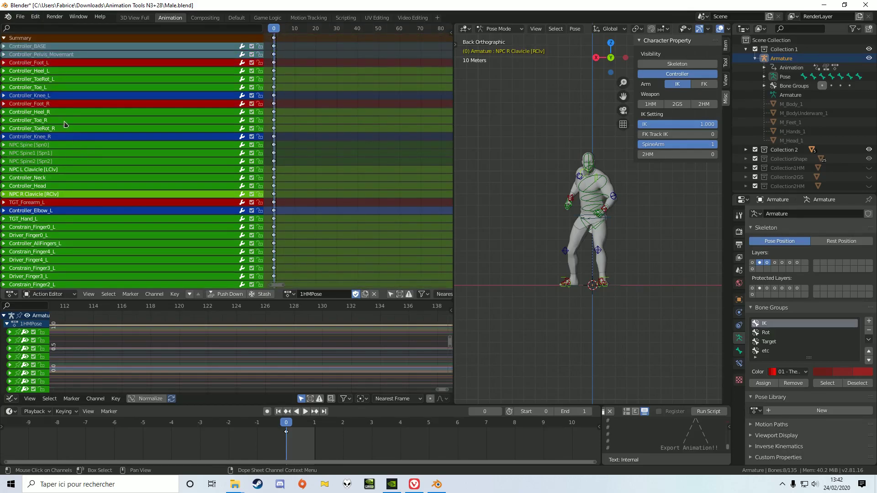
Extend the channel selection with the right elbow, hand, finger and TGT_IK channels, down to NPC Neck.
scroll(58, 144, down, 10)
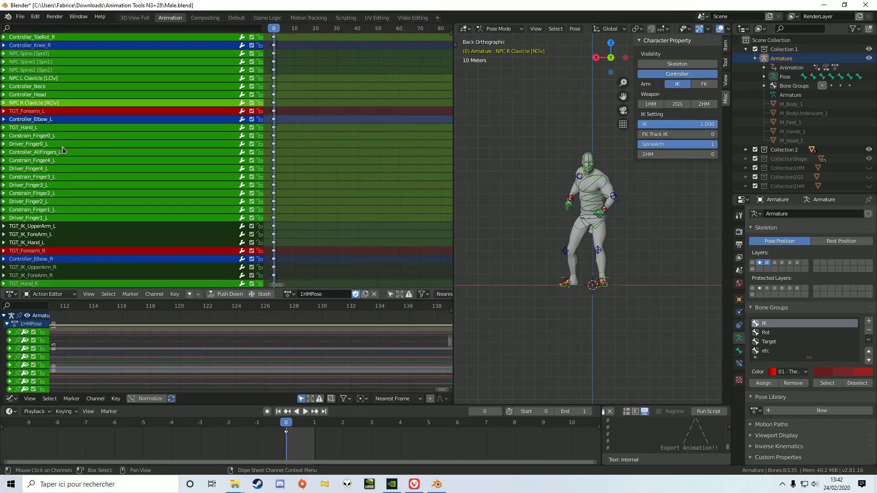
key(b)
drag(46, 113, 46, 112)
drag(56, 163, 68, 247)
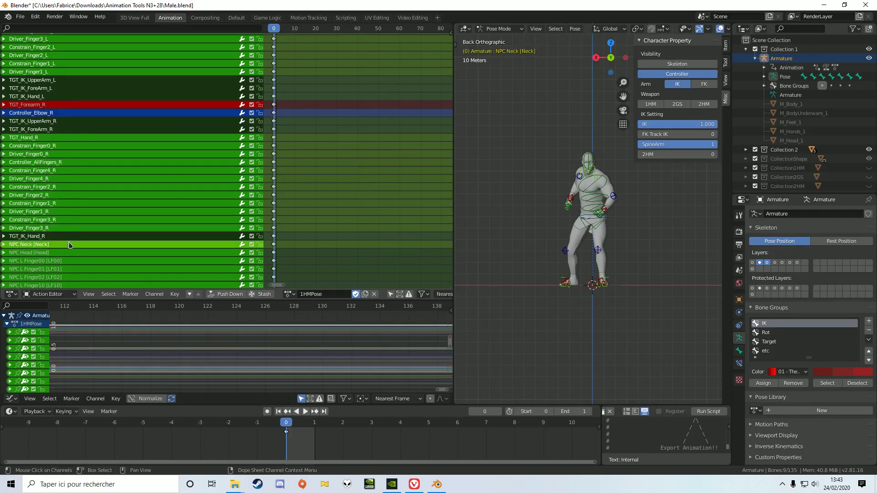
scroll(62, 173, down, 8)
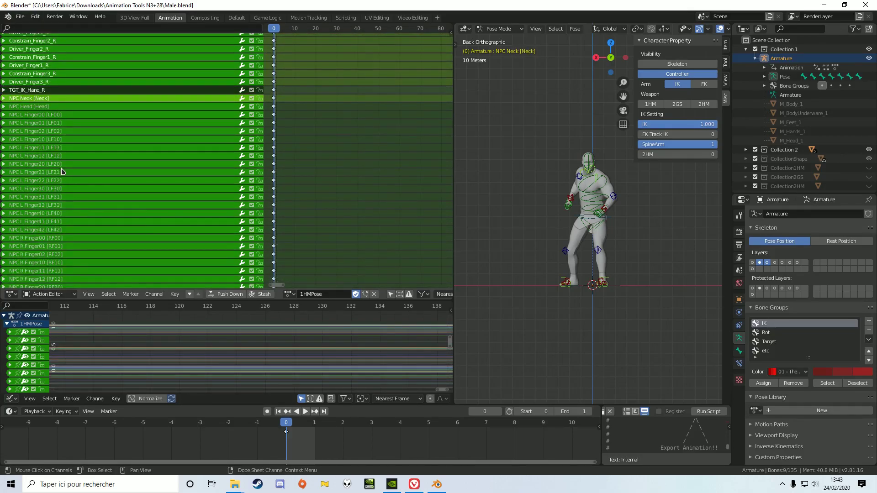
Add the NPC left and right finger channels to the selection and group all selected channels together.
key(b)
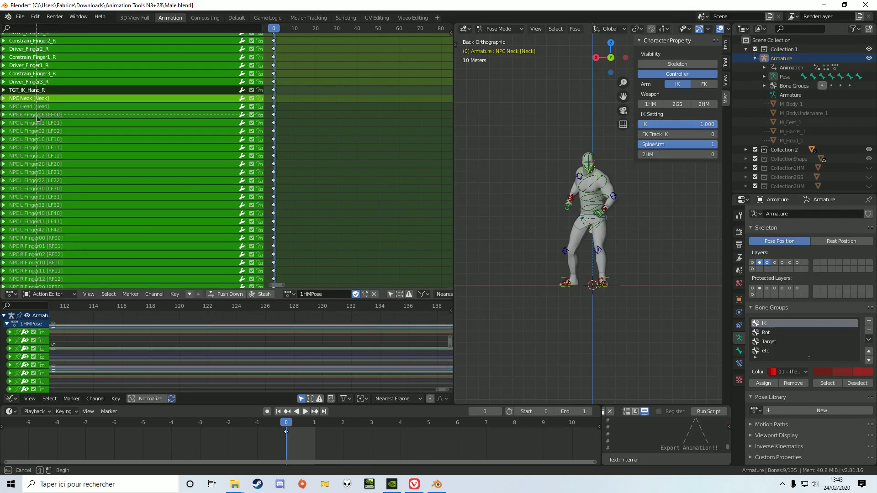
drag(56, 224, 78, 282)
scroll(84, 219, down, 9)
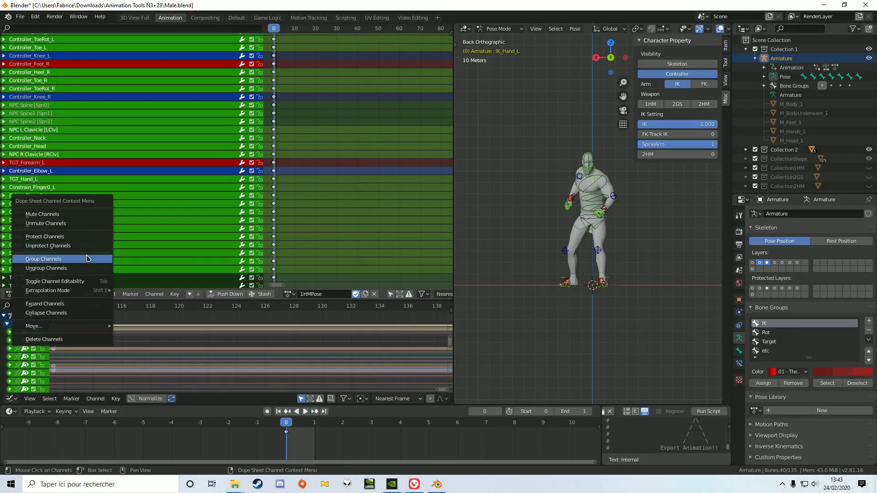
click(88, 259)
scroll(94, 224, up, 3)
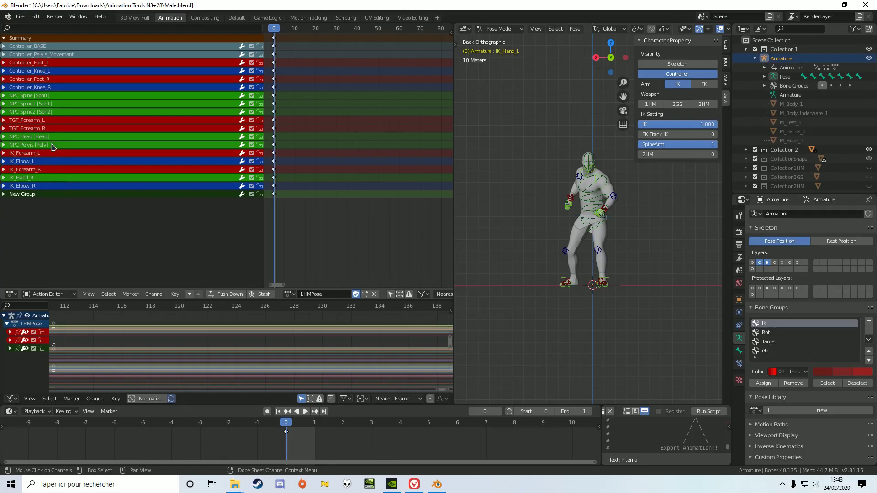
Move the NPC Head, Pelvis, Spine, Spine1 and Spine2 channels directly below Controller_Pelvis_Movement.
click(49, 96)
key(b)
drag(48, 93, 59, 150)
key(b)
right_click(58, 151)
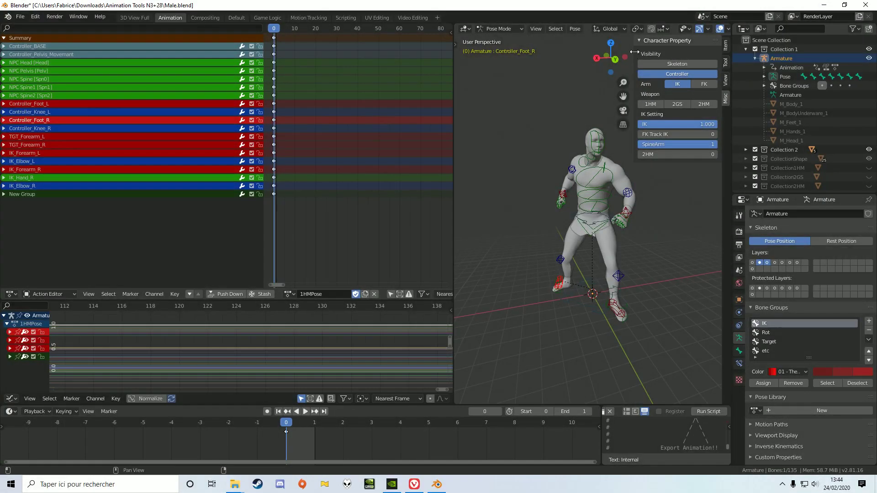
Enable the Move and Rotate object gizmos with Global orientation and widen the 3D viewport.
click(639, 29)
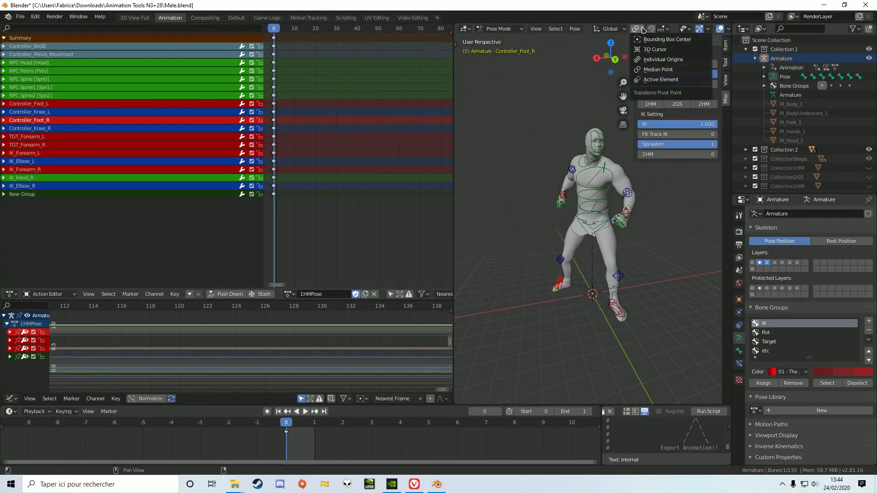
click(686, 32)
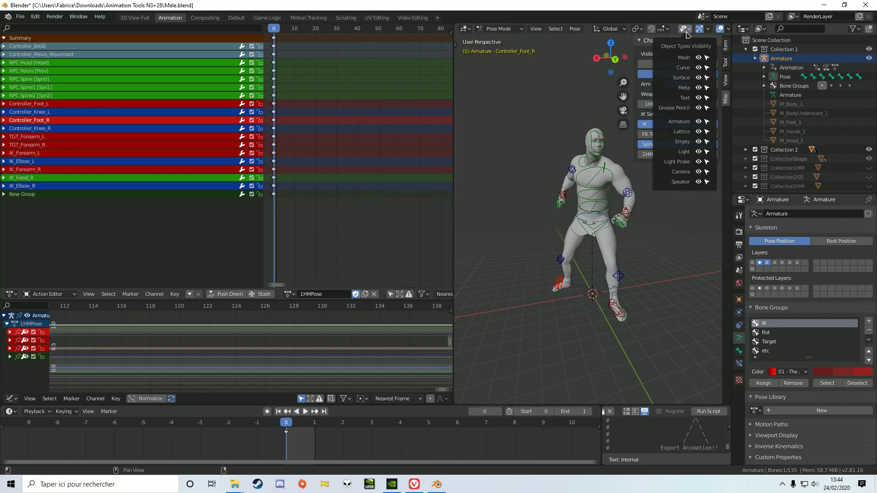
click(707, 29)
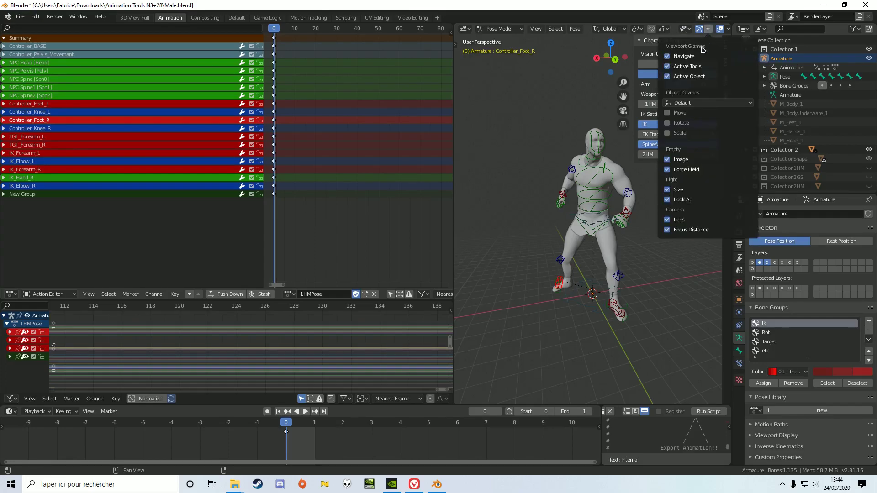
click(680, 113)
click(681, 123)
click(708, 103)
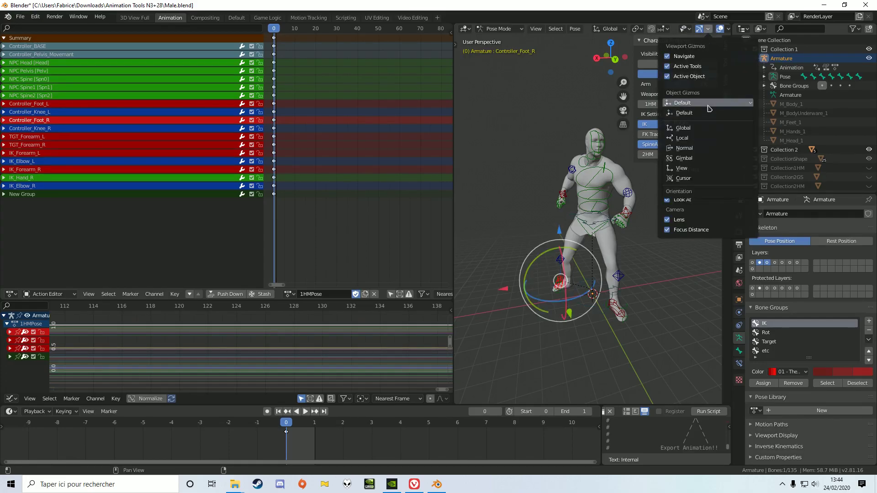
click(698, 130)
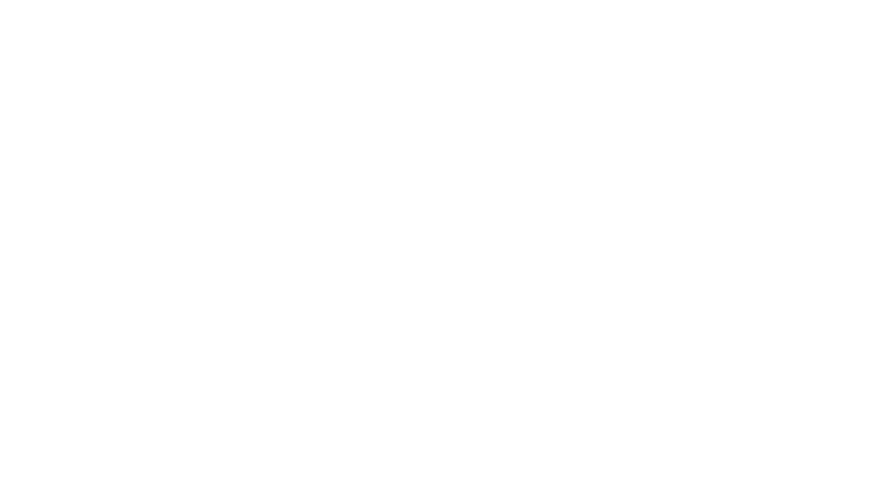
drag(454, 151, 335, 124)
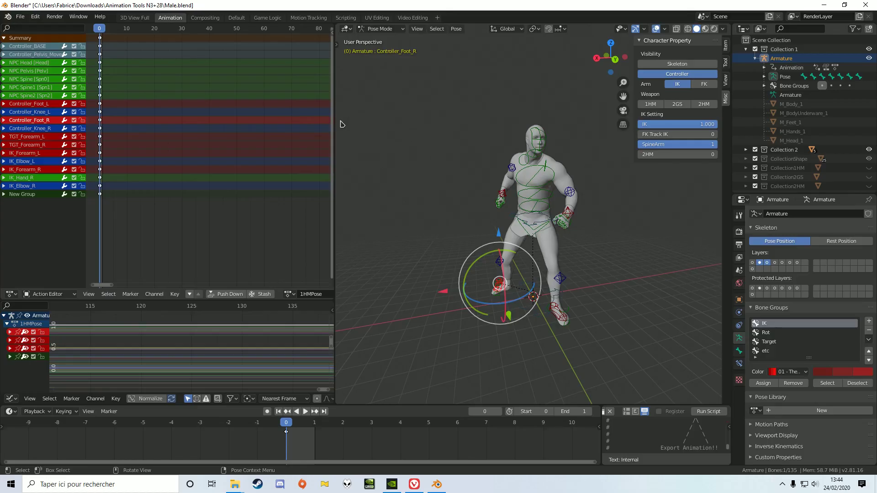
Try raising the right foot controller with the Move gizmo and restore its original position.
drag(507, 315, 484, 250)
click(523, 337)
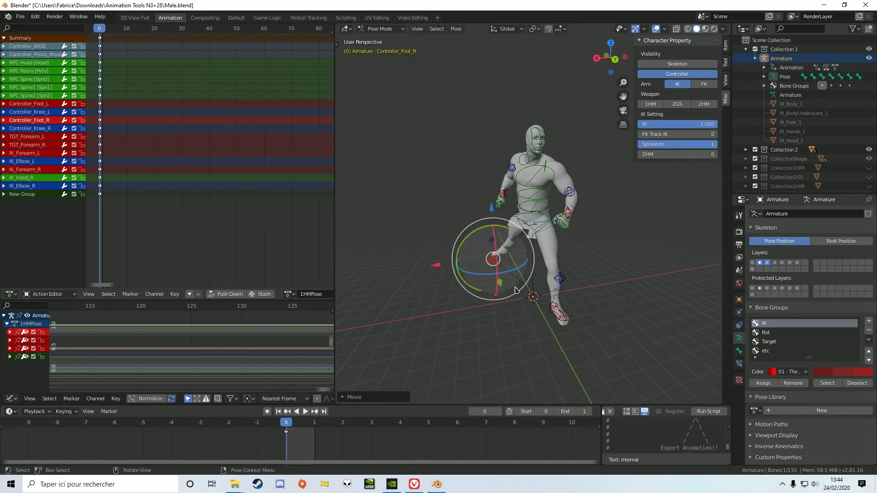
mouse_move(522, 297)
mouse_down()
mouse_move(499, 311)
mouse_move(476, 301)
mouse_move(464, 273)
mouse_move(484, 267)
mouse_move(529, 295)
mouse_up()
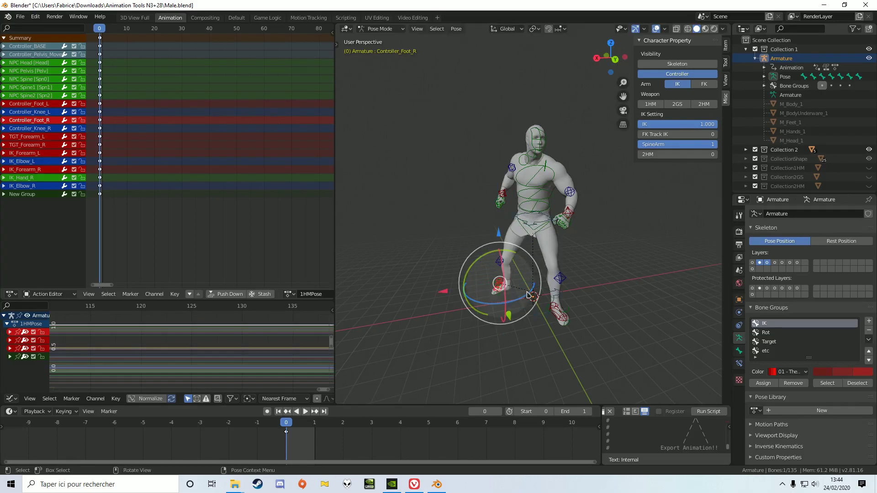
Try moving the left forearm IK controller up and outward, and undo the moves.
click(570, 213)
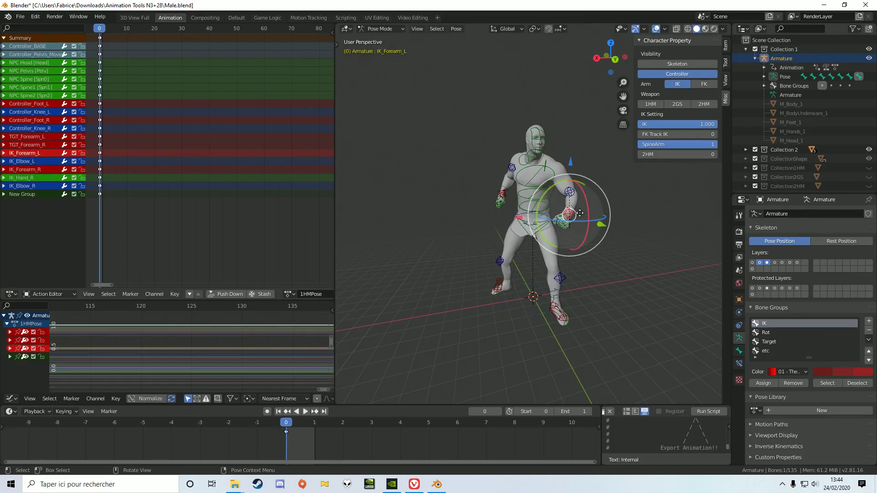
key(g)
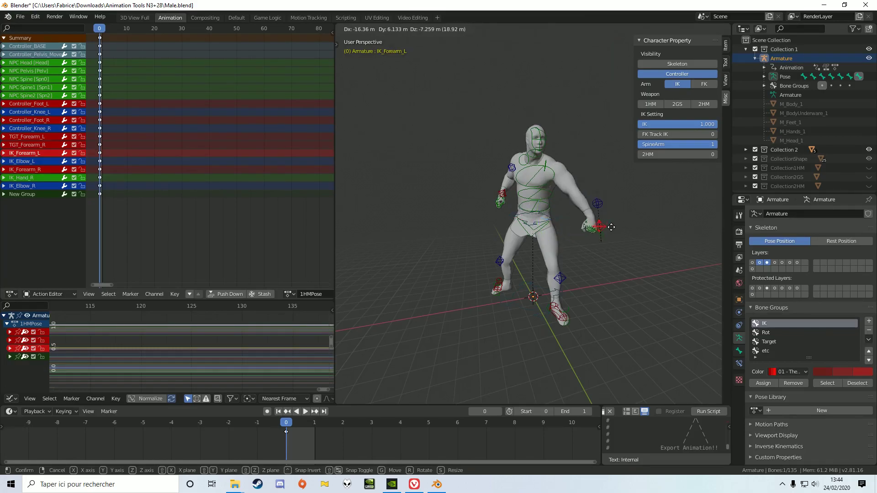
click(604, 194)
drag(615, 188, 636, 195)
key(ctrl+z)
key(ctrl+z)
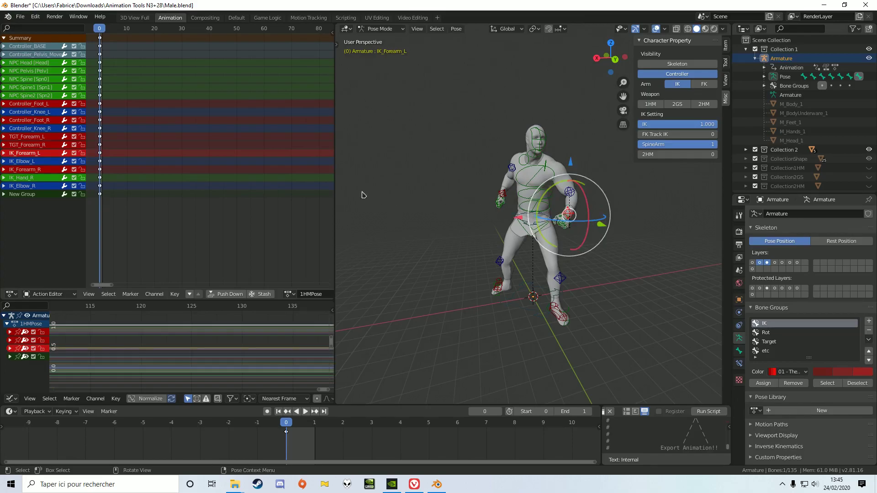
Select all channels from Controller_BASE to IK_Elbow_R and insert keyframes for them at frame 80.
click(152, 102)
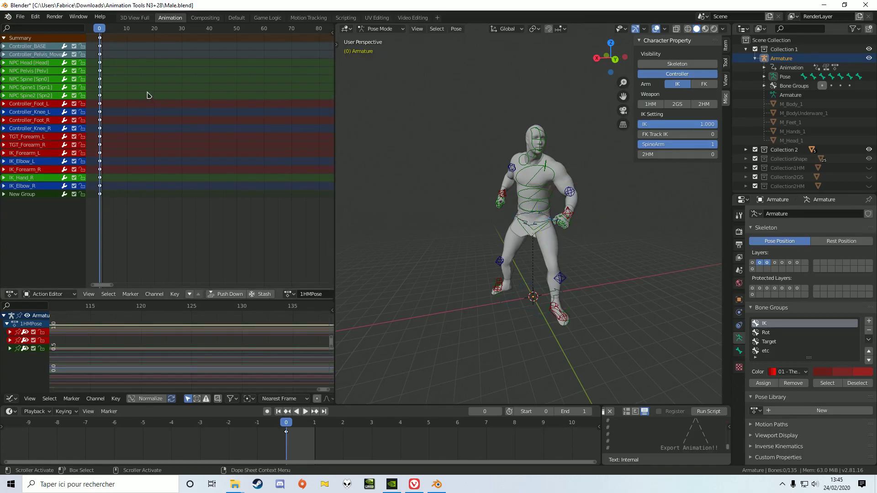
scroll(187, 137, down, 2)
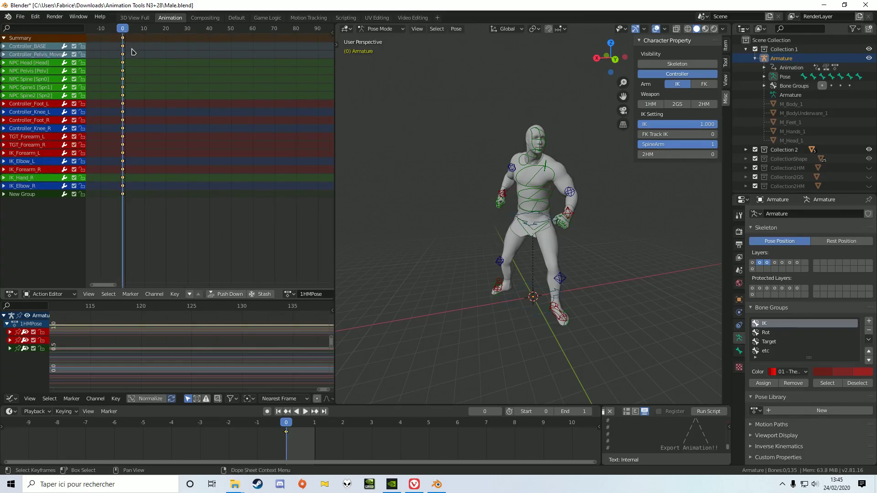
key(b)
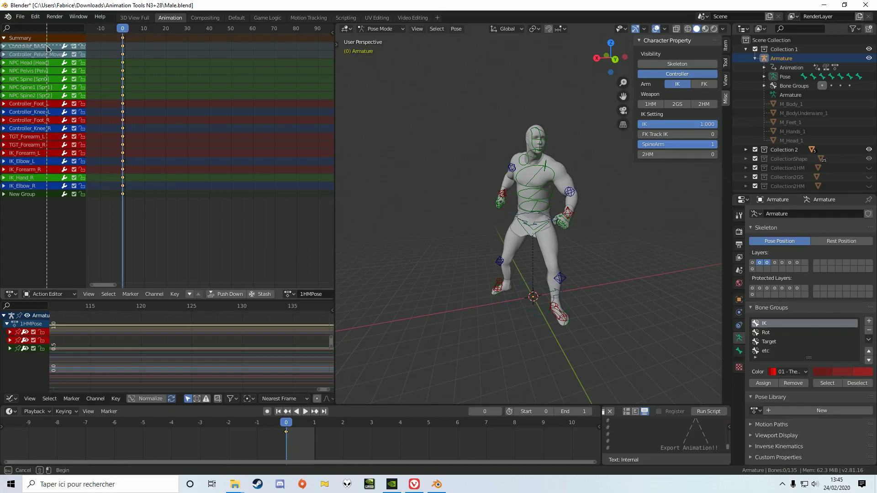
drag(50, 192, 124, 129)
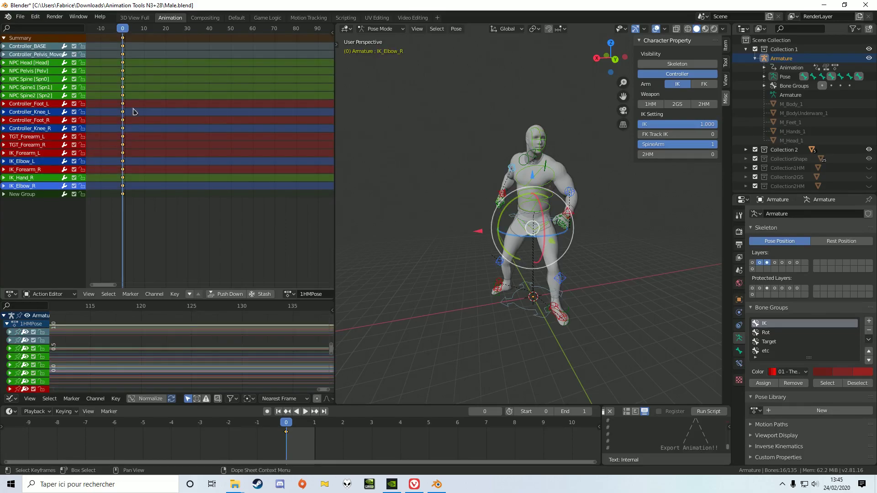
drag(124, 30, 261, 55)
key(i)
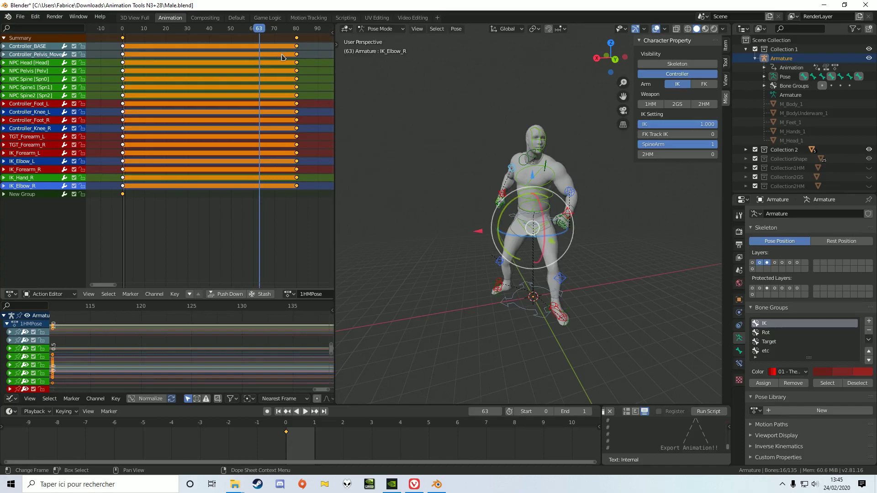
Try raising Controller_Pelvis_Movement at frame 63 without keying it, and scrub the timeline to frame 41.
click(296, 63)
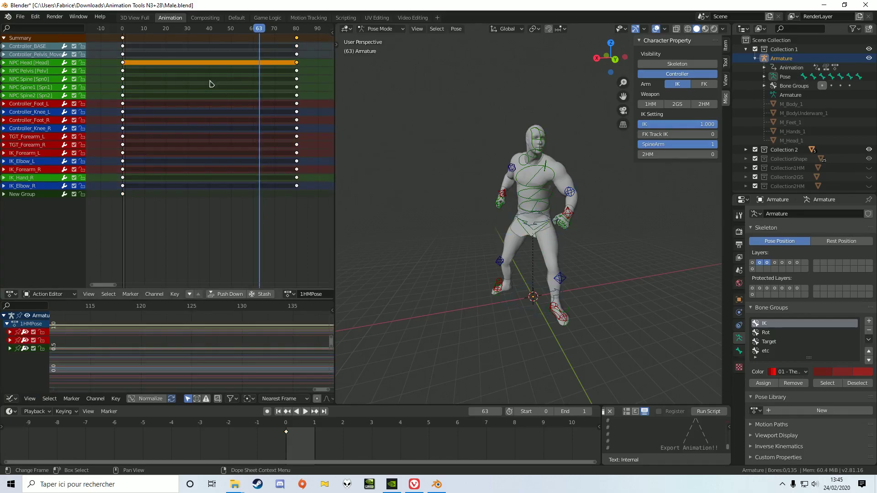
click(55, 55)
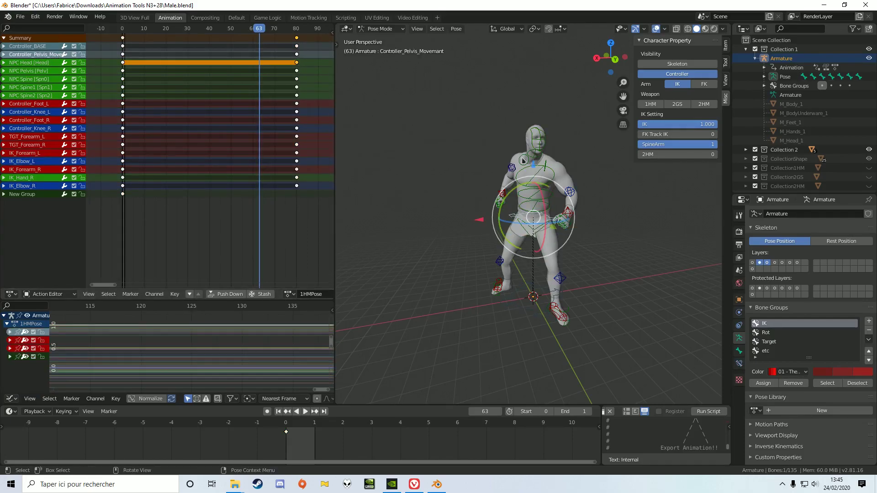
drag(533, 169, 533, 114)
drag(260, 28, 212, 29)
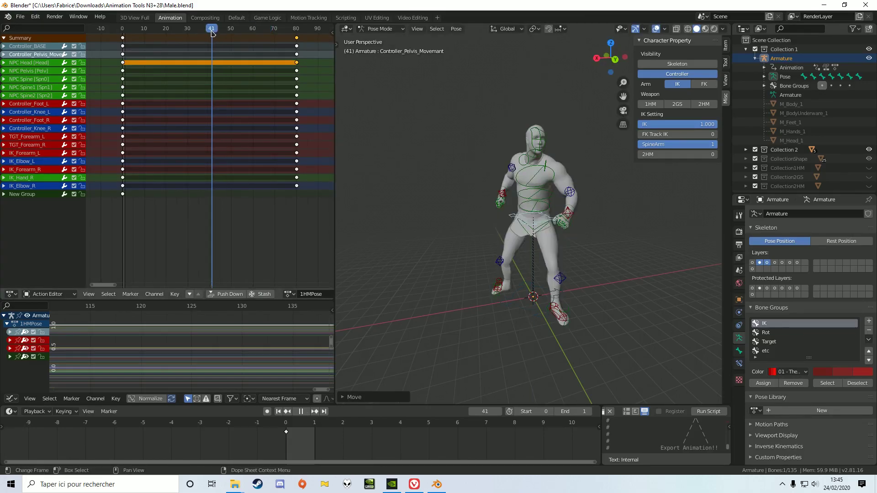
Raise Controller_Pelvis_Movement well above the ground at frame 41 and key it with Whole Character (Selected bones only).
drag(535, 163, 548, 82)
click(455, 29)
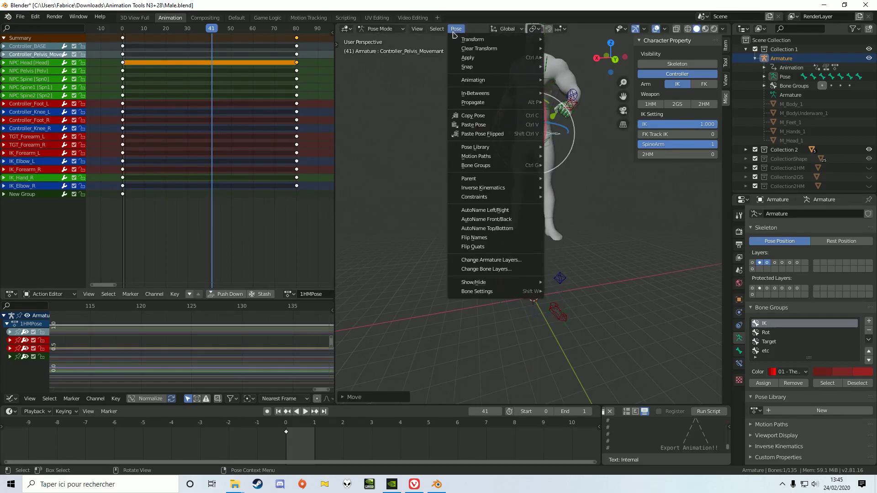
mouse_move(485, 80)
click(566, 82)
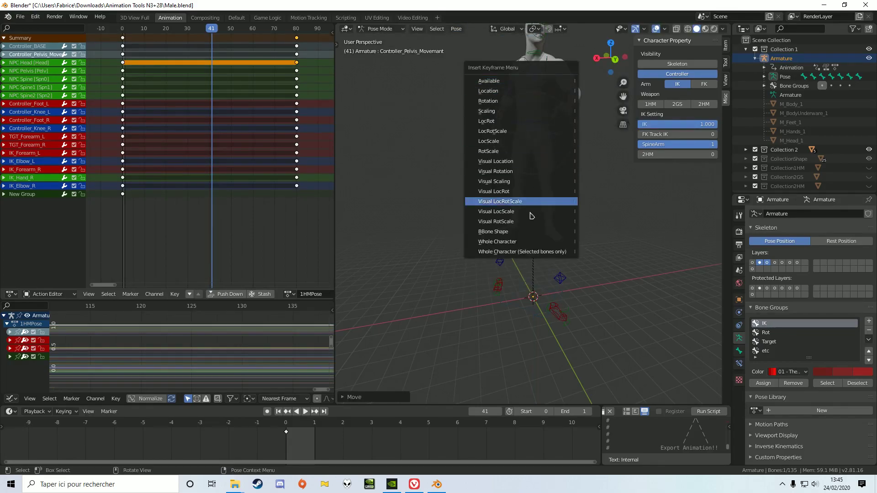
click(524, 251)
Return to frame 0 and briefly play the animation.
drag(212, 33, 123, 32)
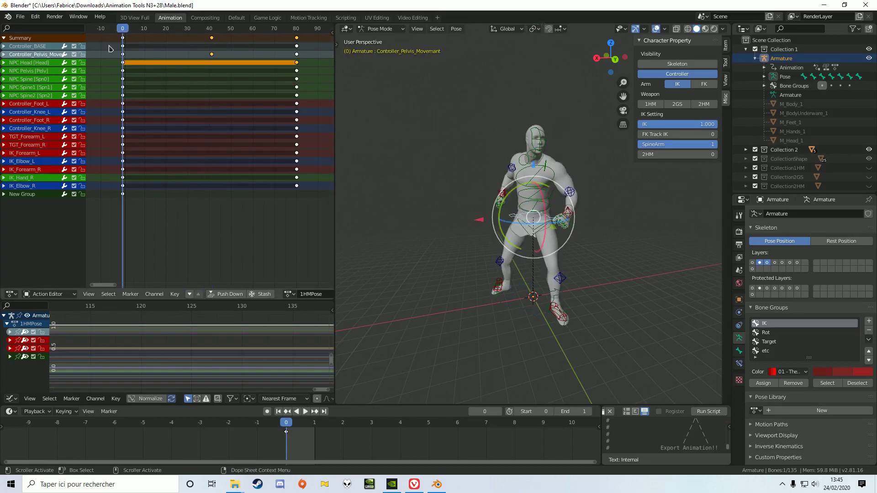
click(305, 413)
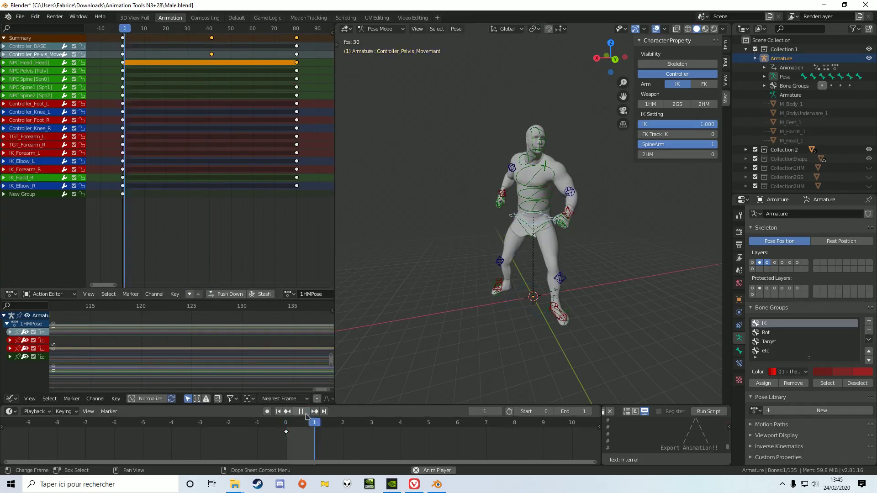
click(305, 413)
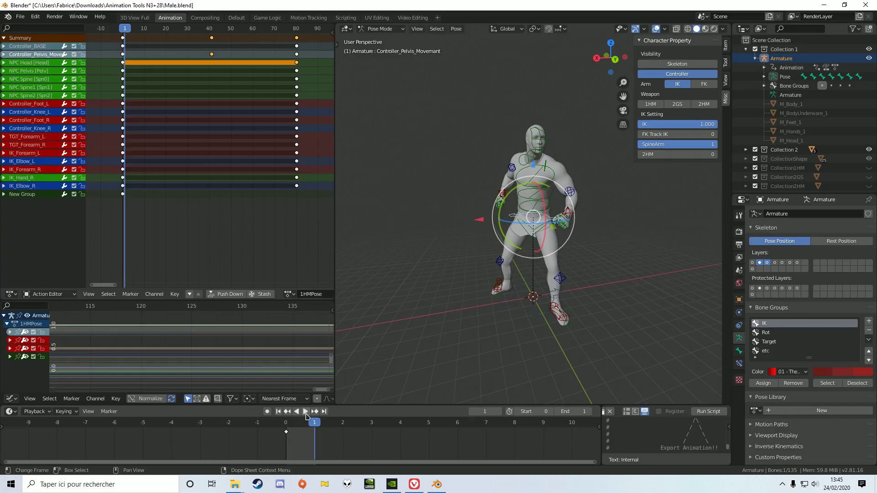
Set the animation's end frame to 80, play it back, and stop the playback partway.
click(306, 414)
click(306, 414)
key(Return)
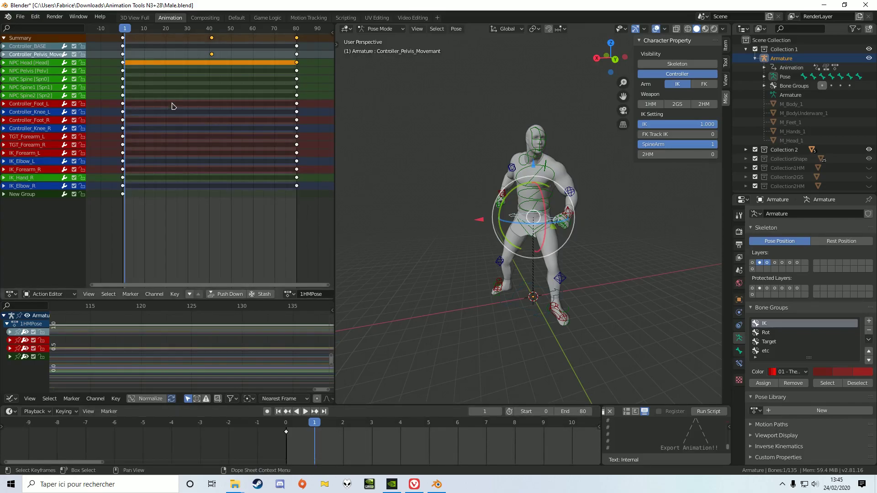
click(305, 413)
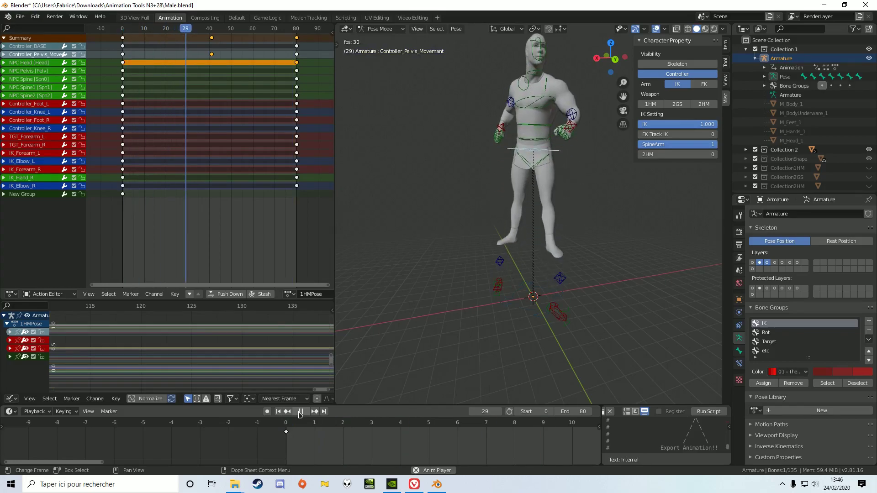
click(300, 412)
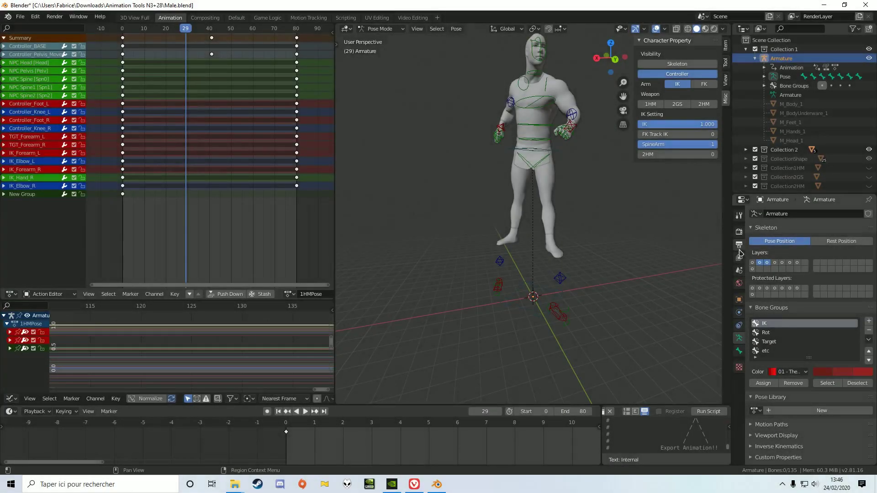
Set the output frame rate of the scene to 60 fps.
click(739, 258)
click(738, 271)
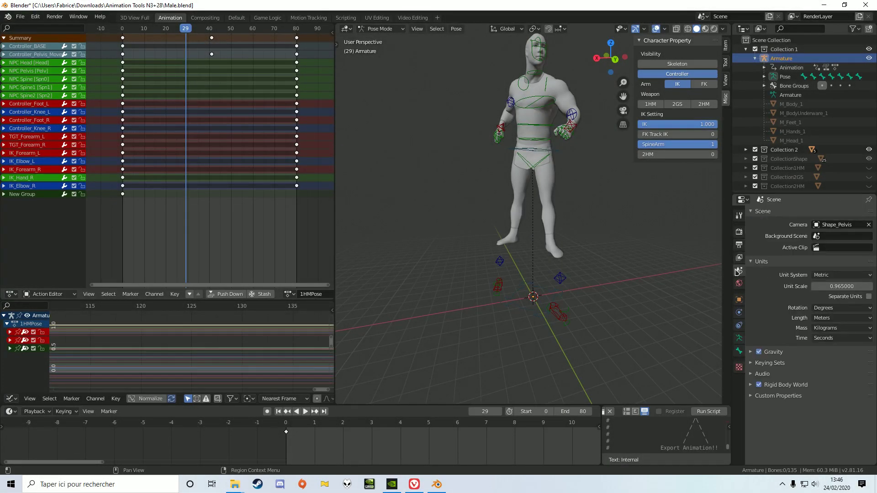
click(738, 283)
click(740, 245)
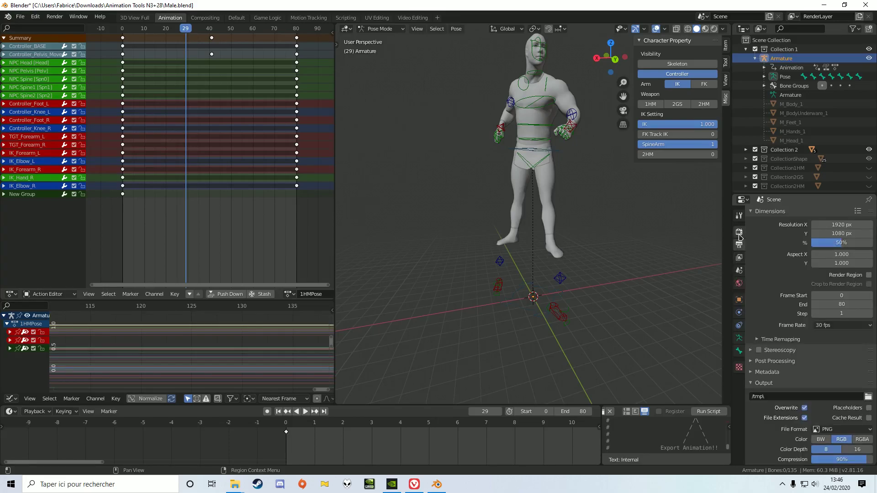
click(846, 326)
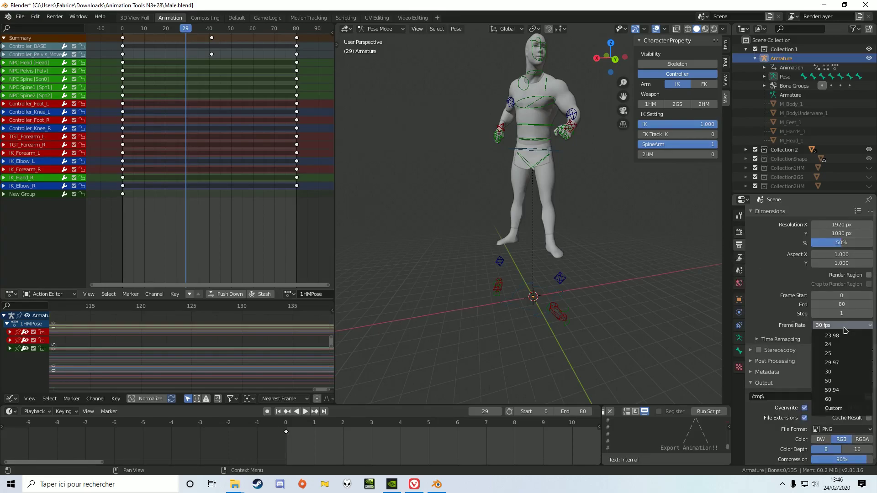
click(828, 399)
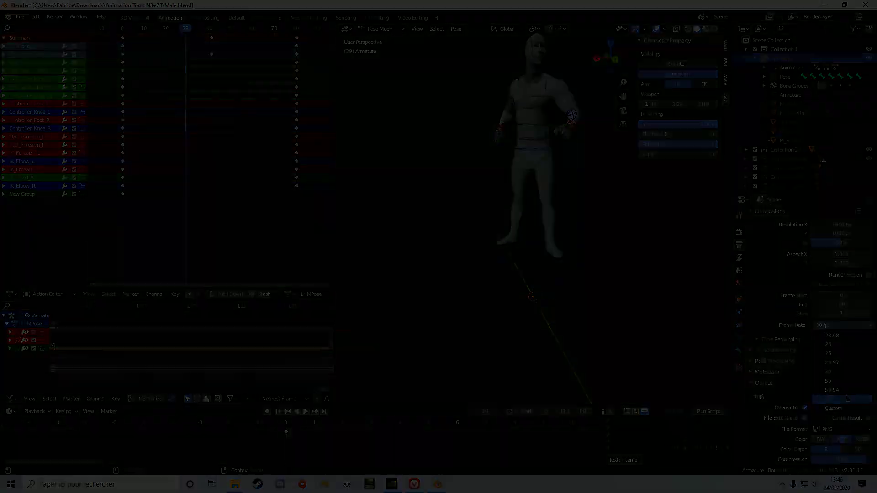
Play the animation at the new frame rate and switch the timeline display to seconds.
click(305, 412)
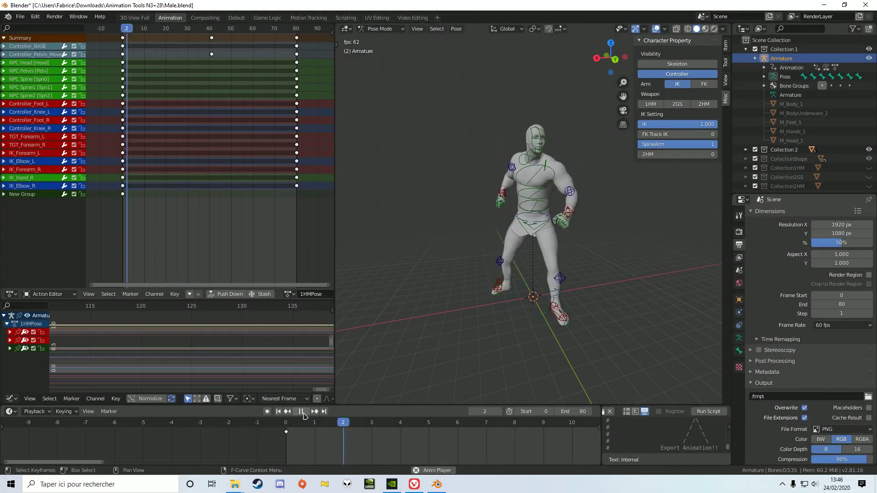
click(302, 412)
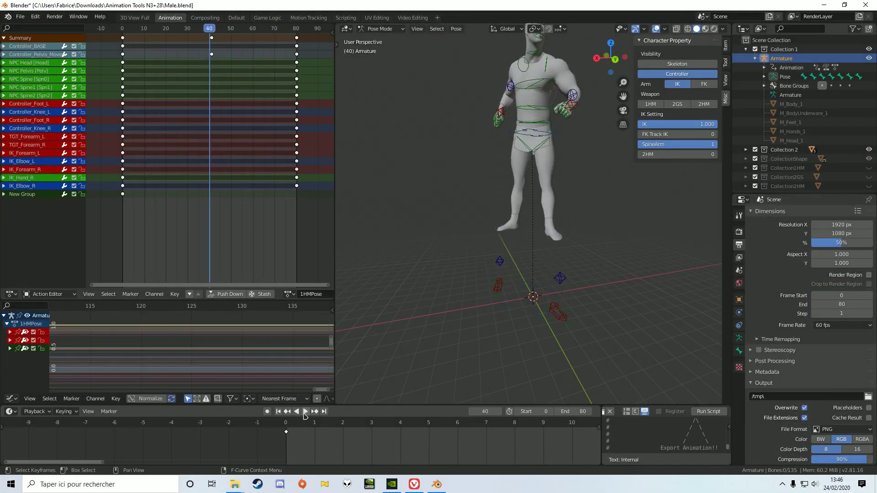
click(87, 412)
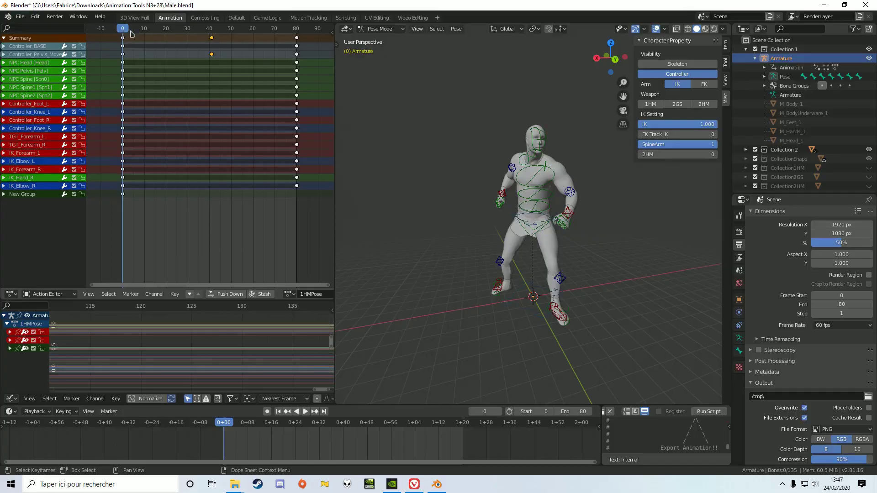
Scale all keyframes from frame 0 to about half their span, ending at frame 40, and play the animation.
key(a)
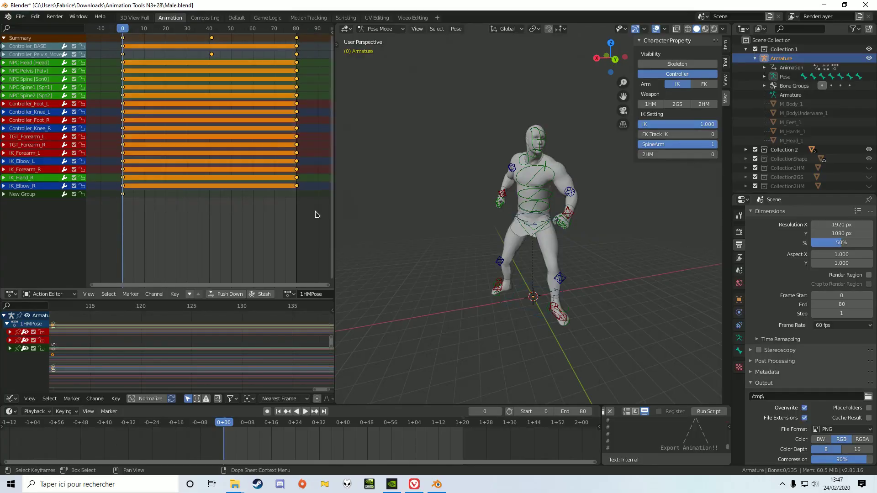
key(s)
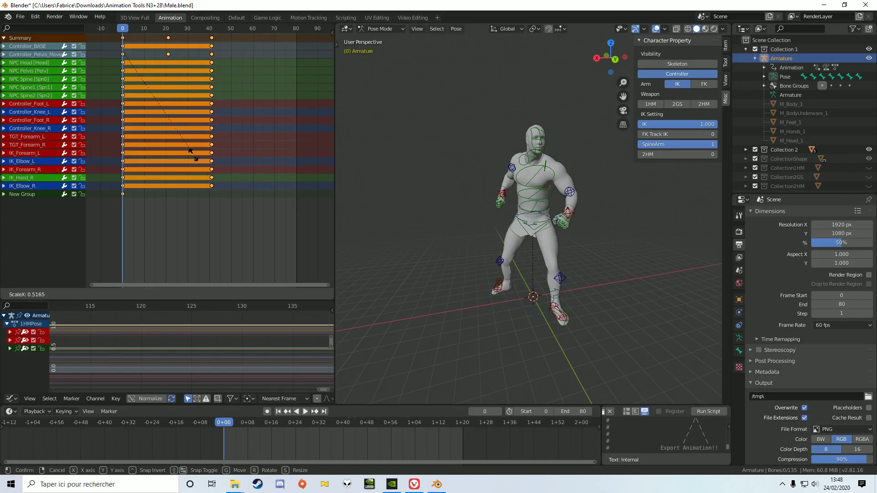
click(192, 159)
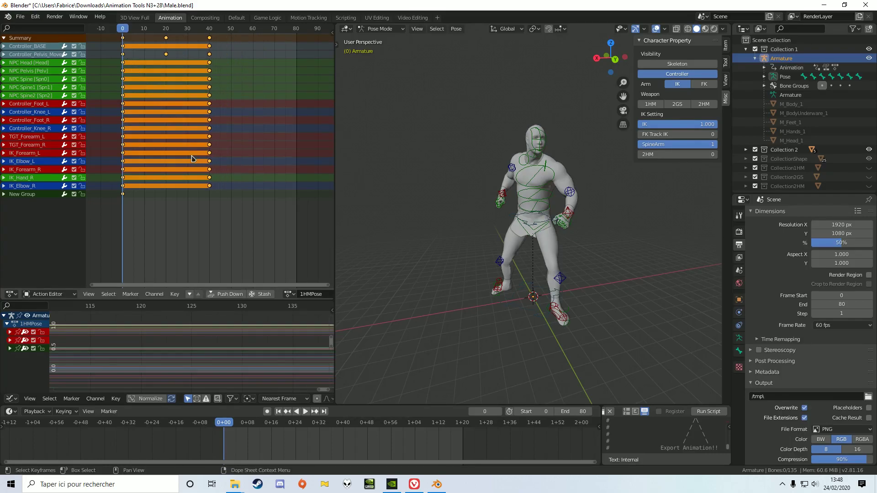
click(305, 411)
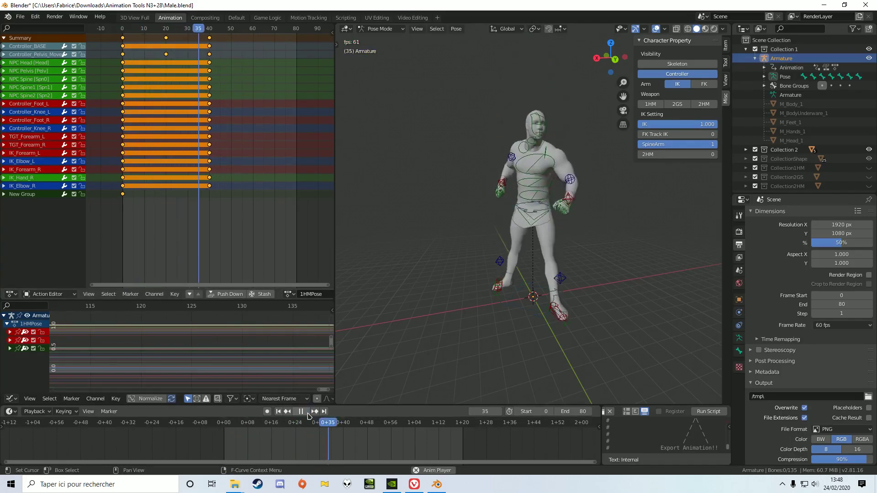
Set the frame rate to 30 fps and the animation's end frame to 40.
click(838, 325)
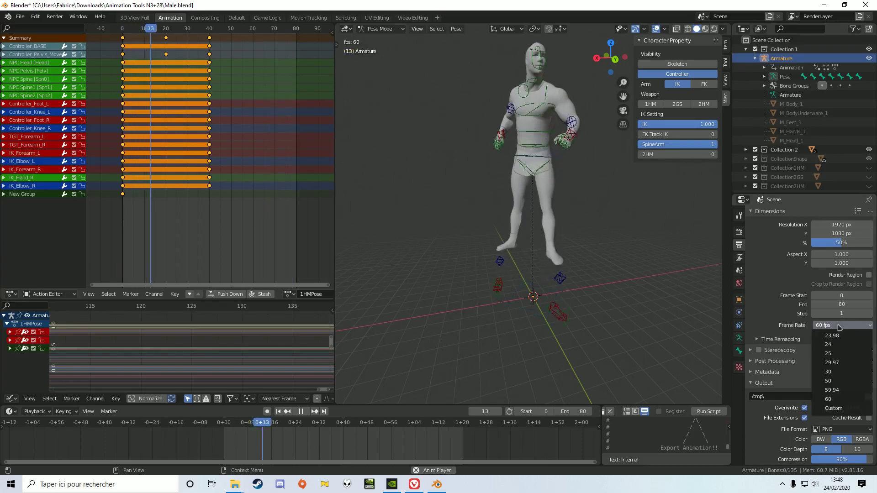
click(841, 372)
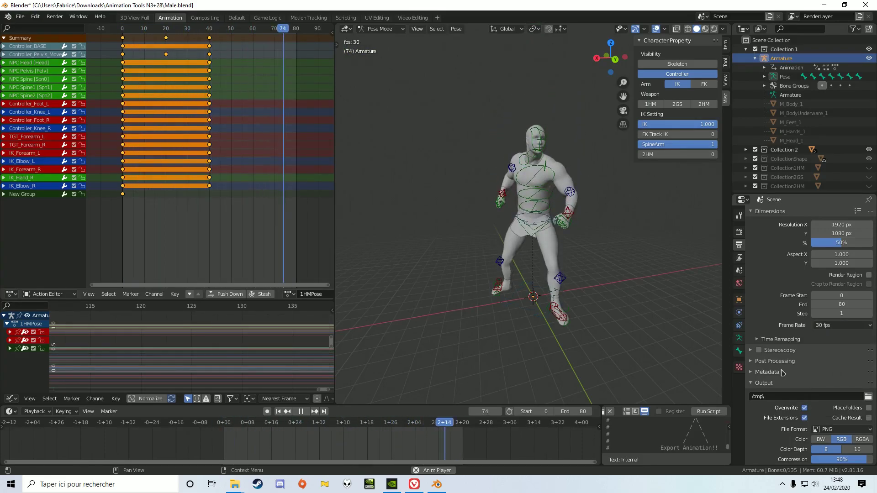
double_click(581, 409)
text(40)
key(Return)
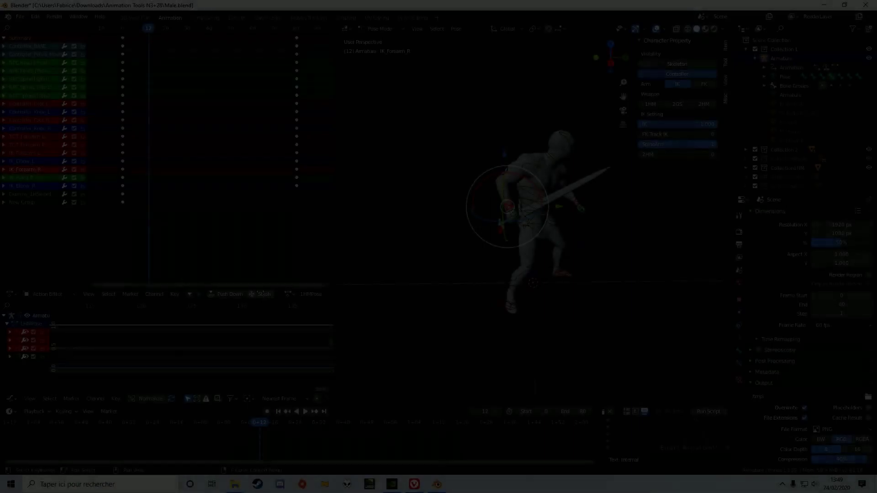
Try a raised sword-arm pose at frame 12 by lifting IK_Forearm_R beside the head and moving IK_Elbow_R outward.
key(g)
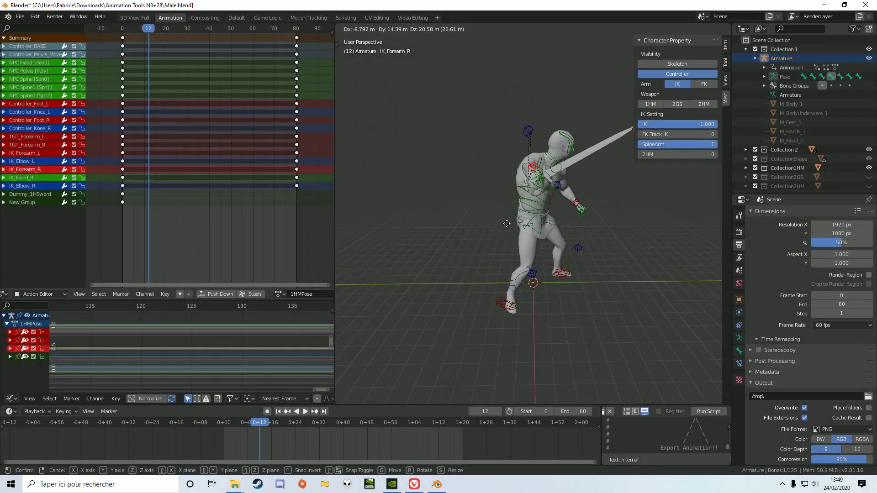
click(483, 260)
middle_drag(485, 259, 457, 254)
scroll(457, 253, down, 3)
key(g)
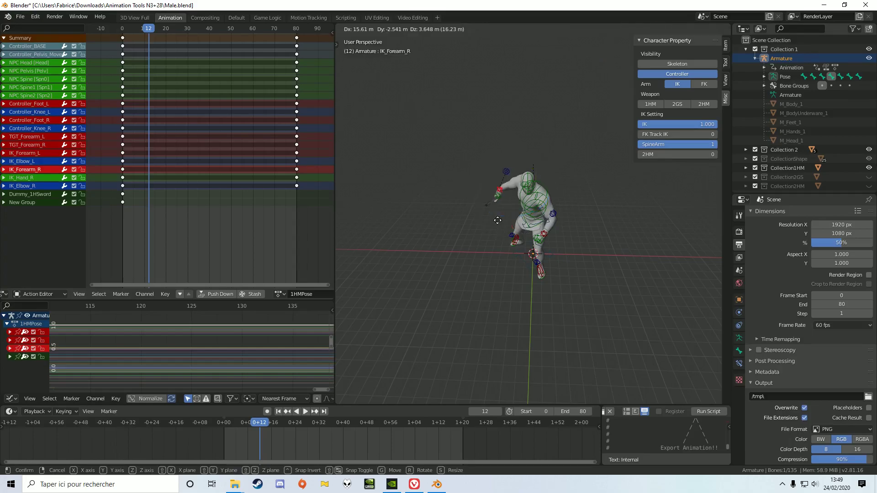
click(493, 193)
middle_drag(493, 193, 421, 229)
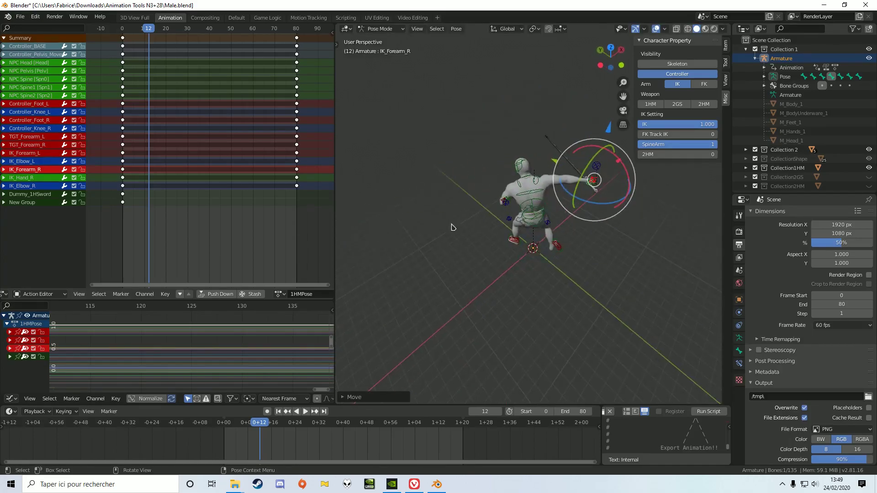
key(g)
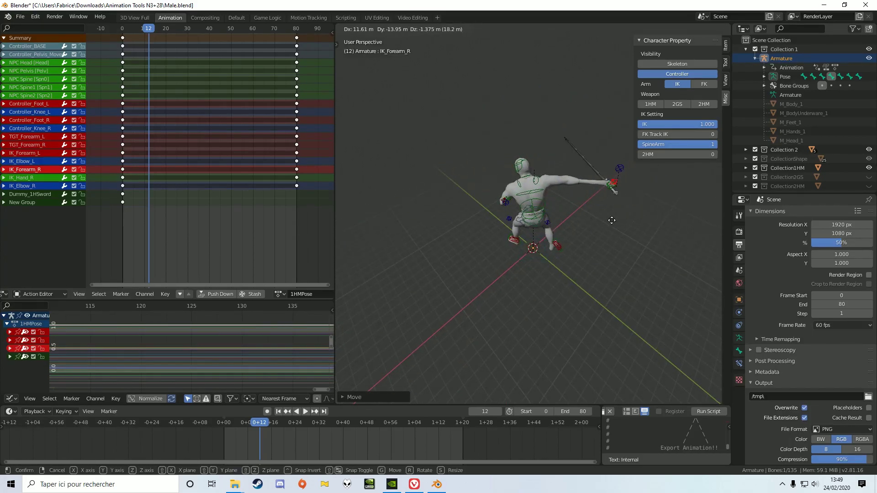
click(533, 186)
middle_drag(532, 185, 611, 230)
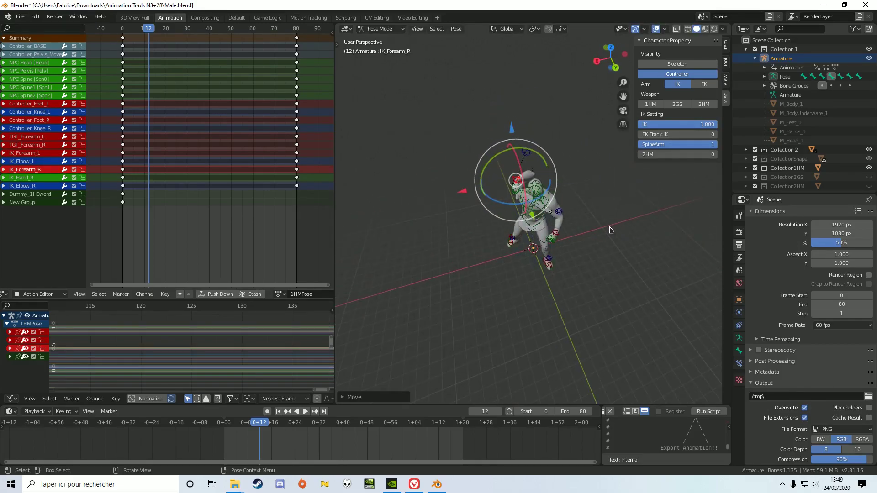
click(535, 169)
click(526, 151)
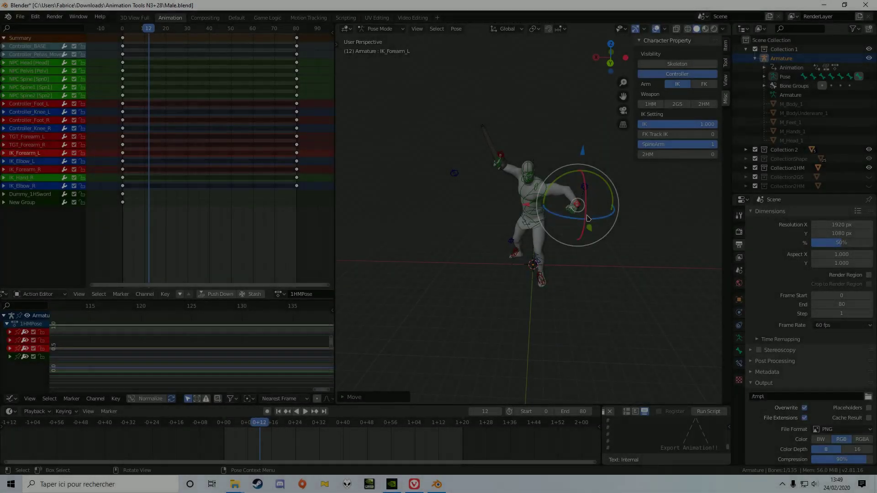
Try moving IK_Forearm_L up beside the torso and rotating it about -29° around the global X axis.
key(g)
click(576, 207)
key(r)
key(x)
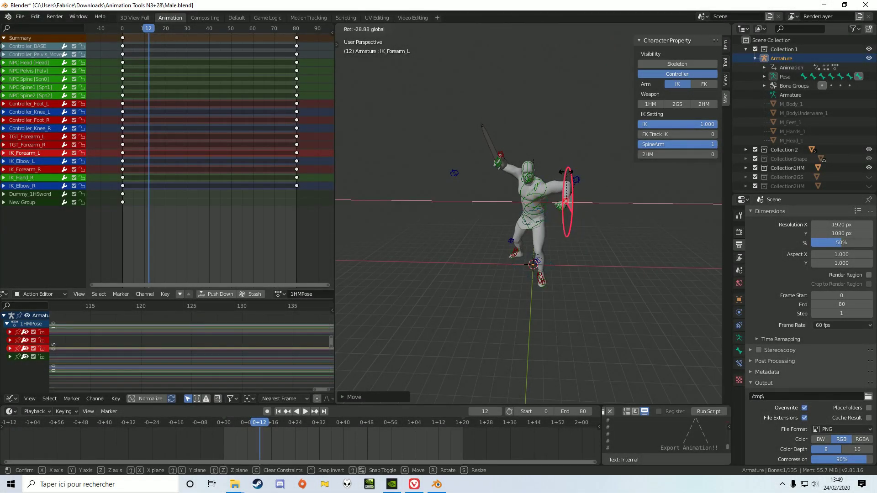
drag(567, 172, 567, 172)
middle_drag(548, 224, 606, 231)
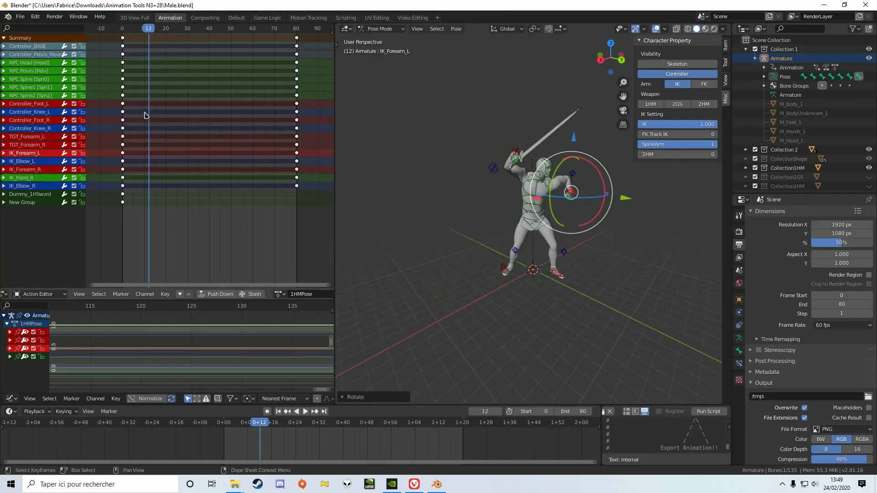
Try shifting the NPC Spine [Spn0] bone slightly along the X axis.
click(38, 82)
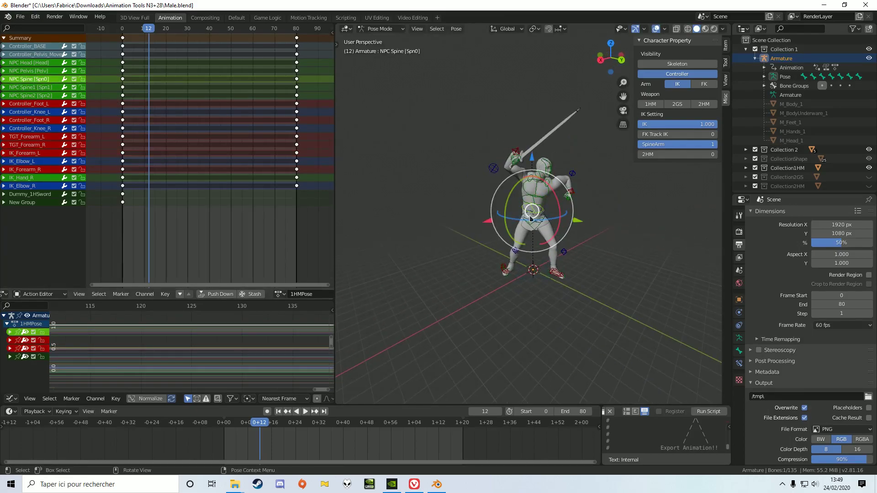
drag(483, 221, 484, 242)
middle_drag(619, 308, 559, 277)
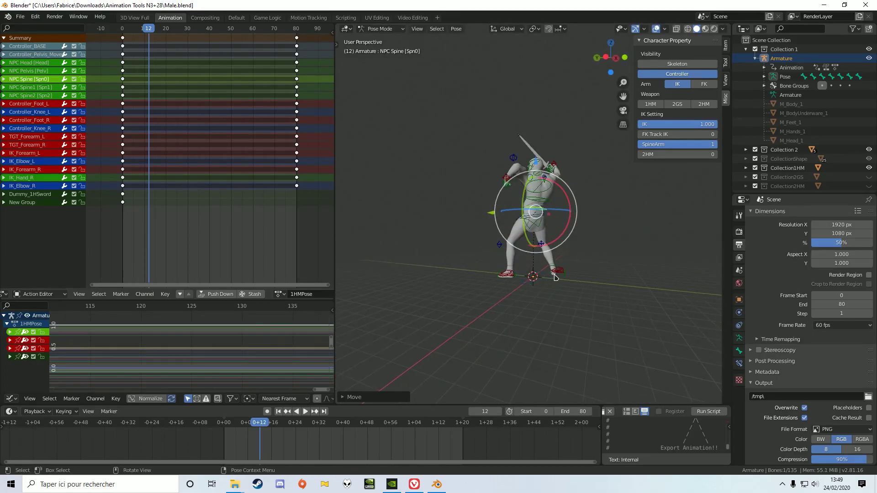
Try lifting Controller_Foot_R so the right leg is raised with a bent knee at frame 12.
click(562, 273)
drag(562, 273, 551, 238)
middle_drag(551, 238, 681, 317)
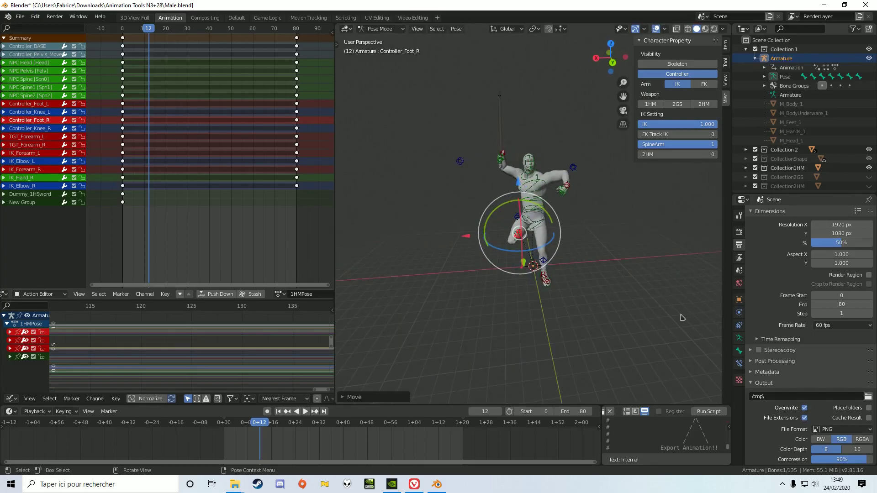
Deselect all bones, then scrub to frame 18 and back to frame 12 to check the unkeyed pose.
click(650, 306)
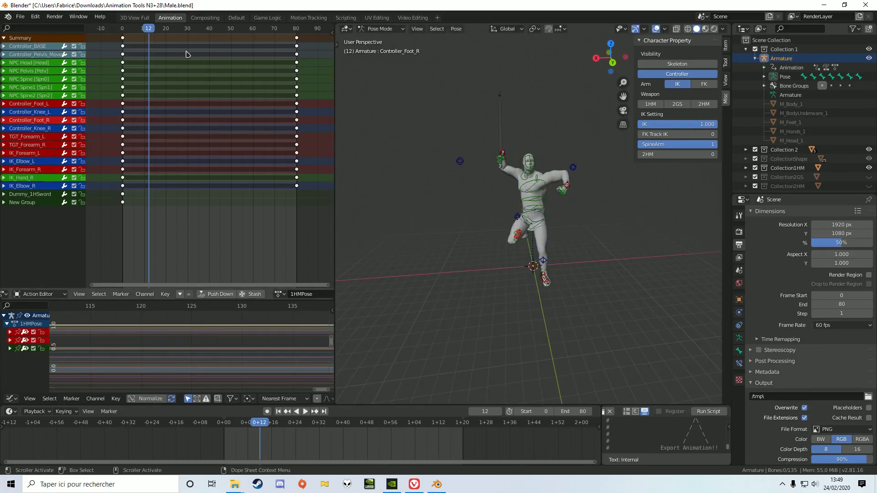
key(space)
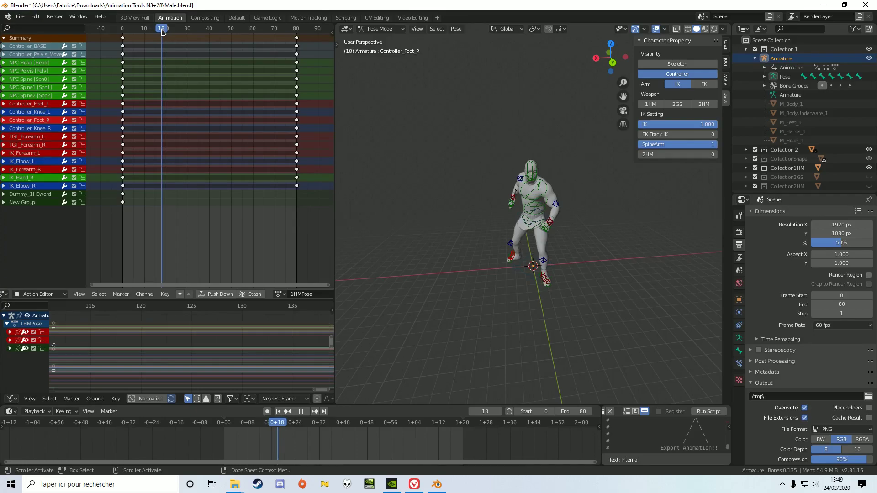
click(139, 31)
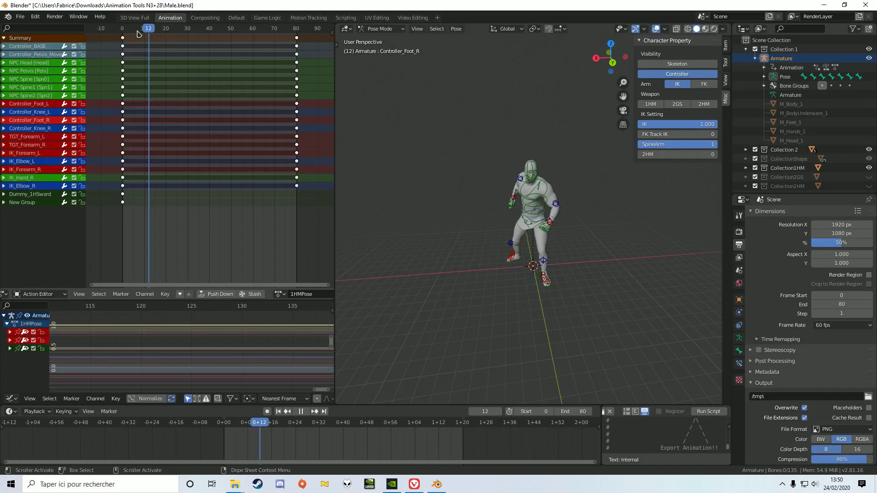
Stop playback, select the posed spine, right foot, forearm and elbow controllers, and insert keyframes for them at frame 12.
key(Escape)
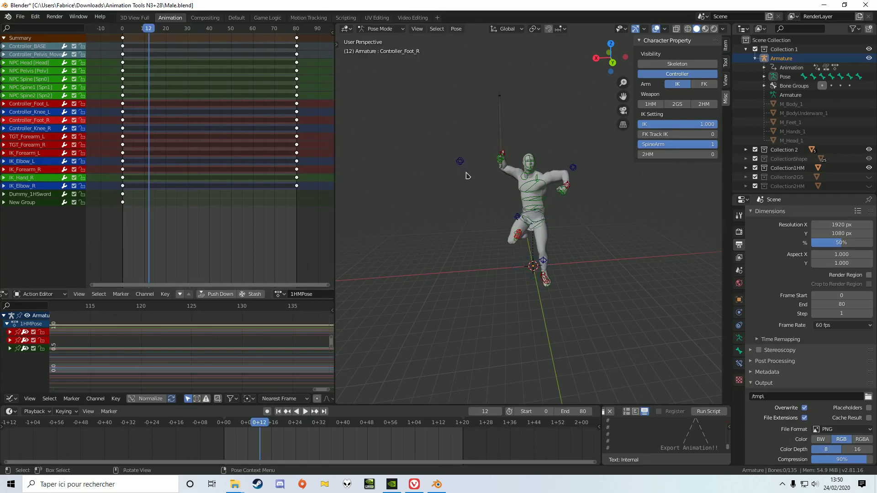
click(567, 187)
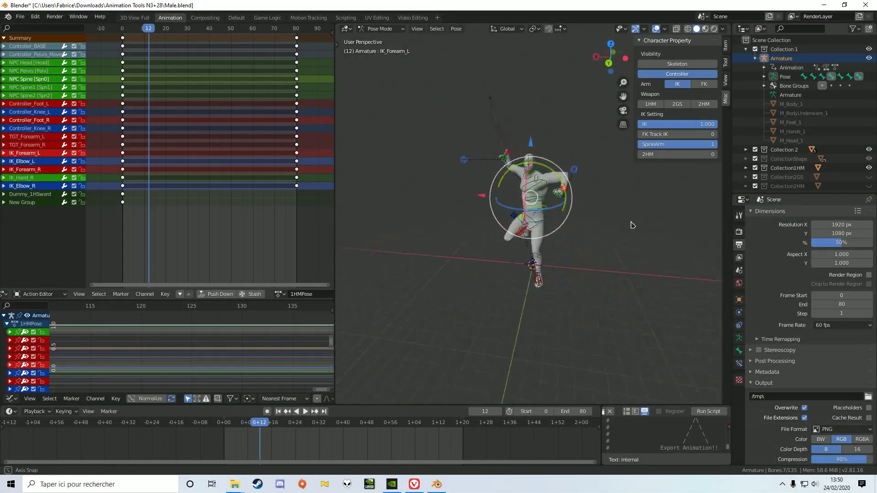
click(457, 29)
mouse_move(487, 80)
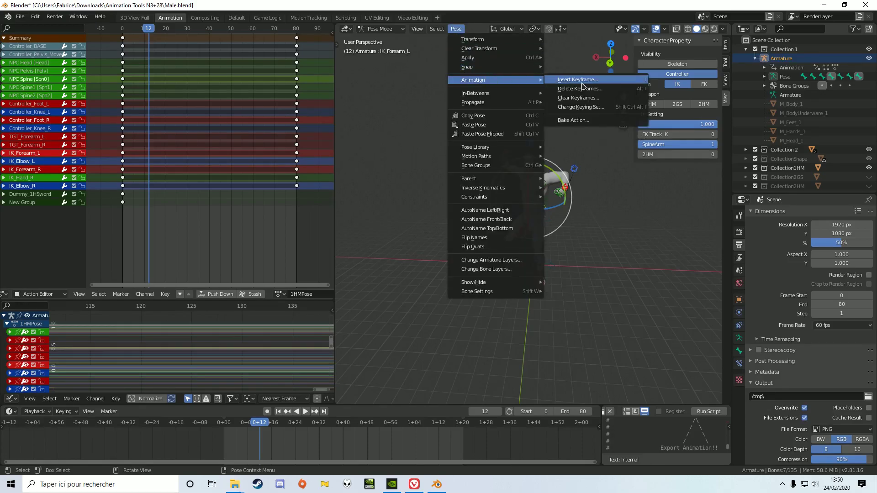
click(584, 87)
click(561, 205)
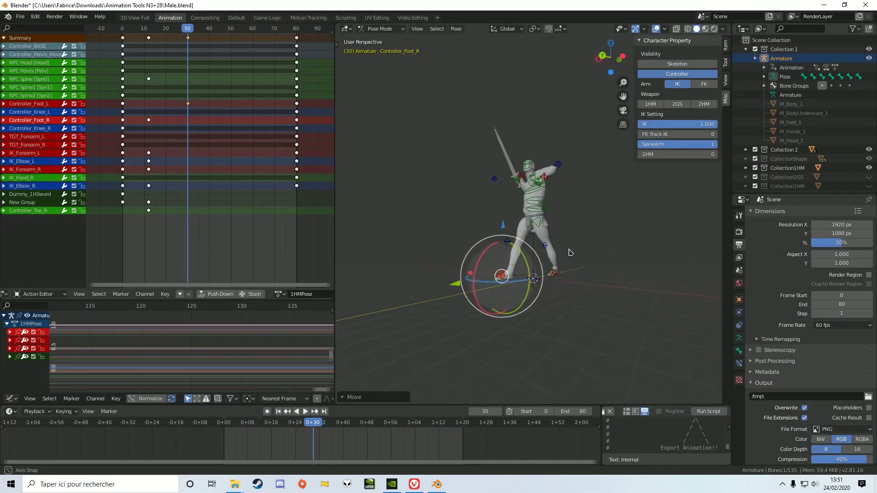
Place Controller_Foot_R on the ground in a wide stance and insert a keyframe for it at frame 30.
middle_drag(570, 253, 577, 270)
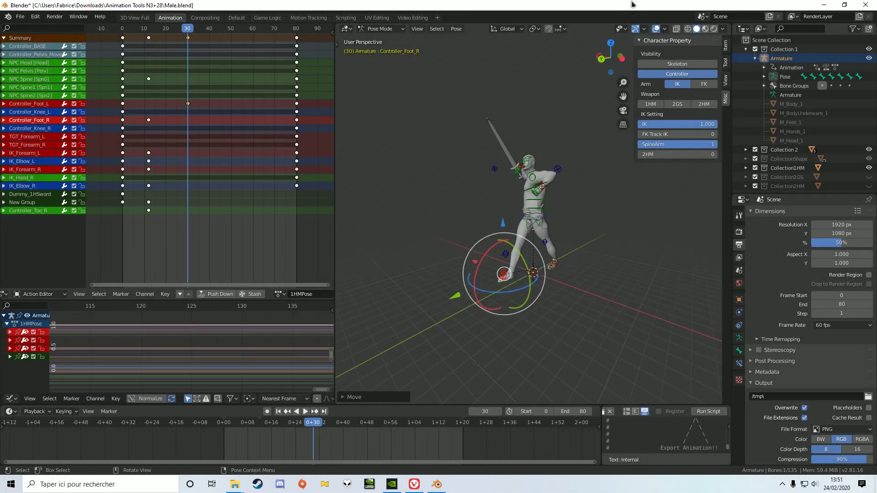
click(619, 57)
click(615, 46)
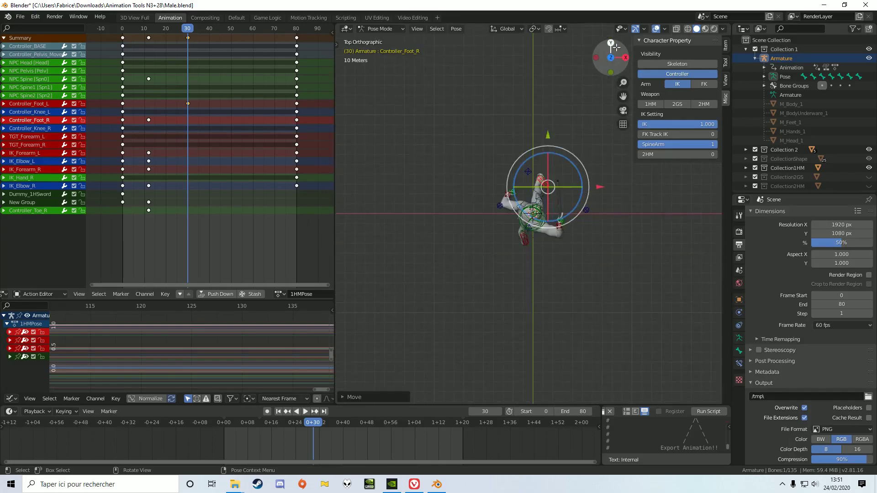
click(610, 44)
middle_drag(562, 247, 654, 242)
middle_drag(637, 241, 508, 39)
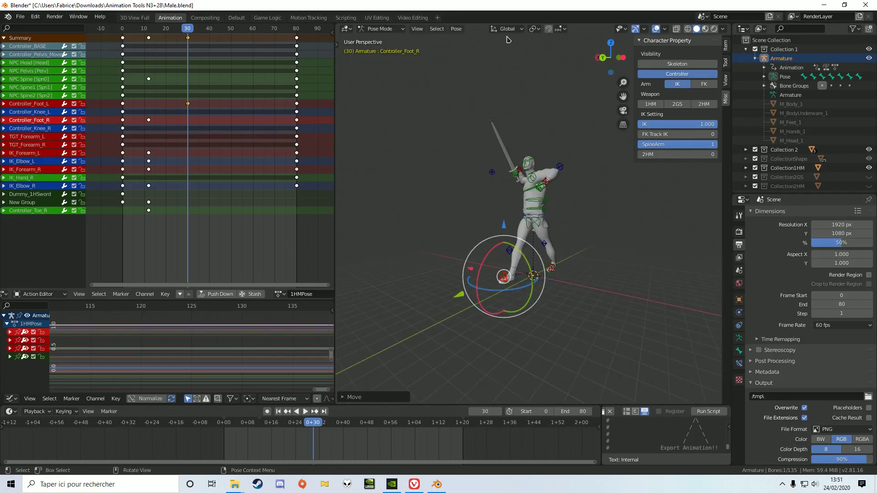
click(456, 29)
mouse_move(493, 78)
click(594, 80)
click(601, 207)
Lower Controller_Pelvis_Movemant slightly along the Z axis and insert a keyframe for it at frame 30.
middle_drag(602, 245, 548, 229)
click(36, 54)
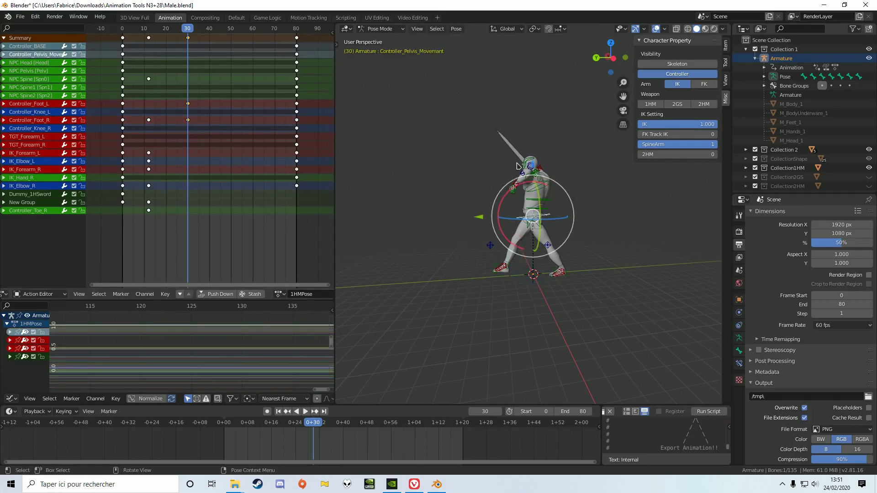
key(g)
key(z)
click(531, 178)
middle_drag(592, 201, 662, 210)
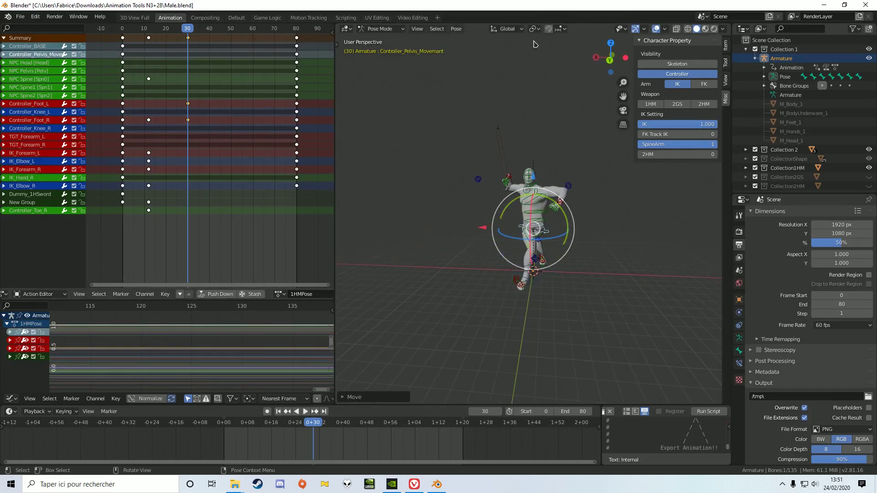
click(456, 29)
mouse_move(526, 80)
click(564, 85)
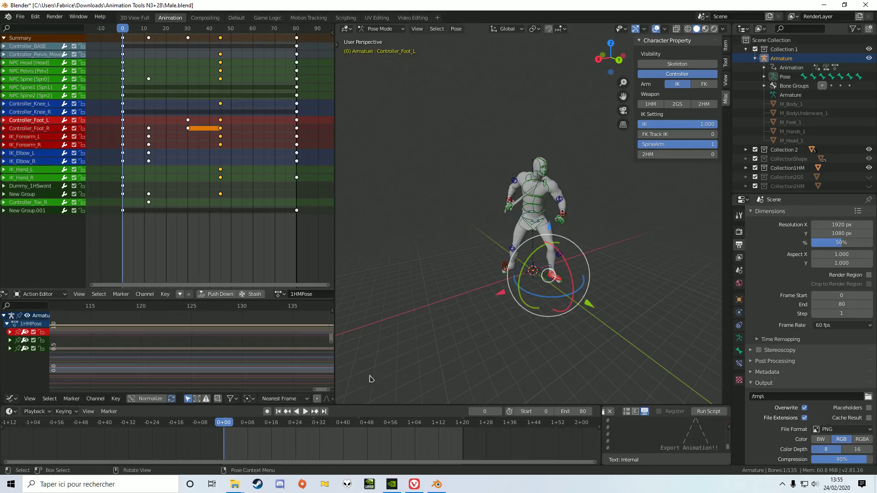
Play back the animation and examine the attack motion from another angle.
key(space)
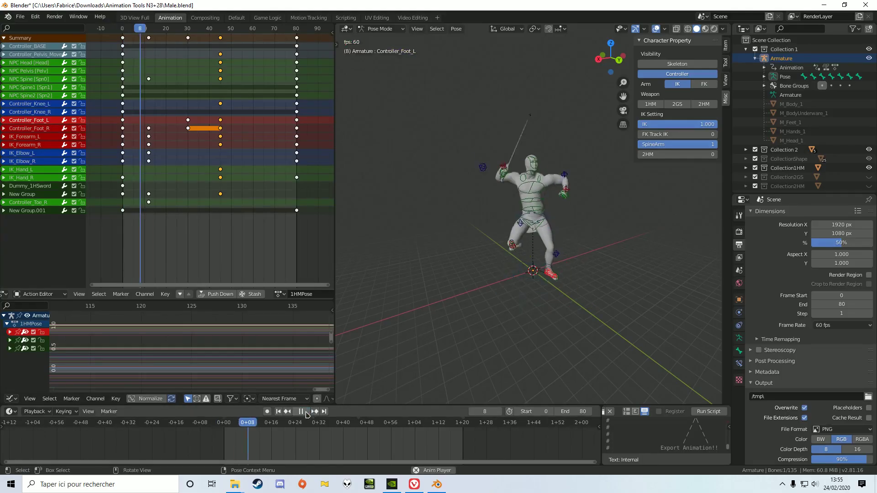
middle_drag(605, 291, 596, 286)
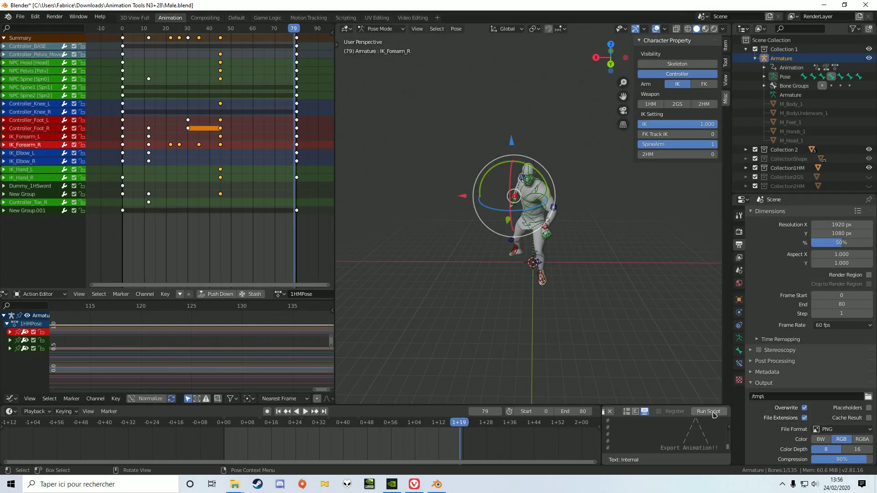
Run the export script and open the convert folder in Animation Tools N3+28 to check the exported file.
click(708, 411)
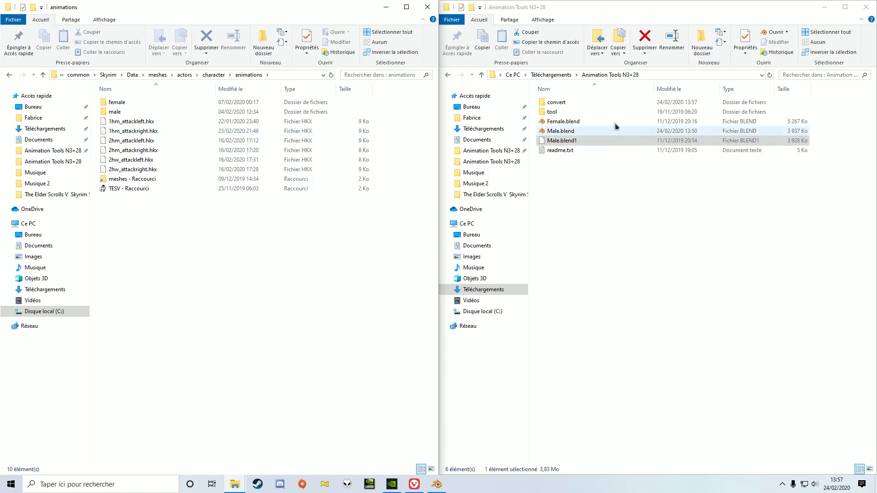
double_click(603, 104)
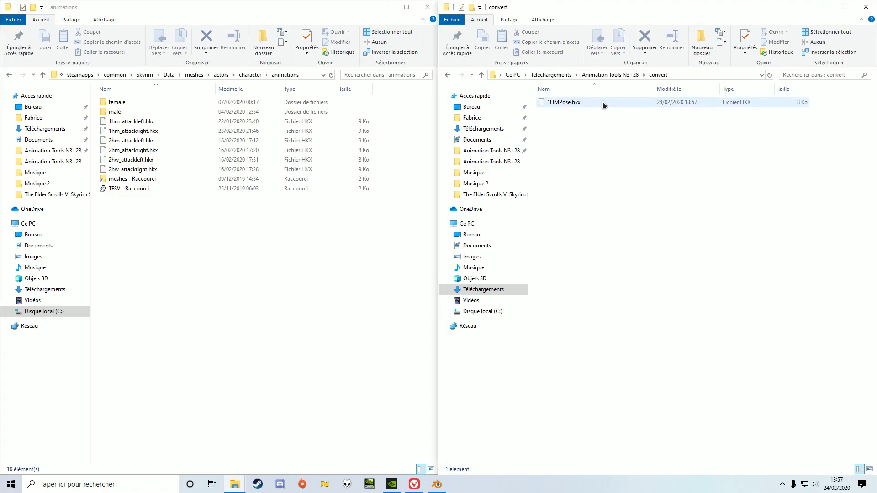
Switch back to Blender and rename the 1HMPose action as 1hm_attackright.
click(437, 484)
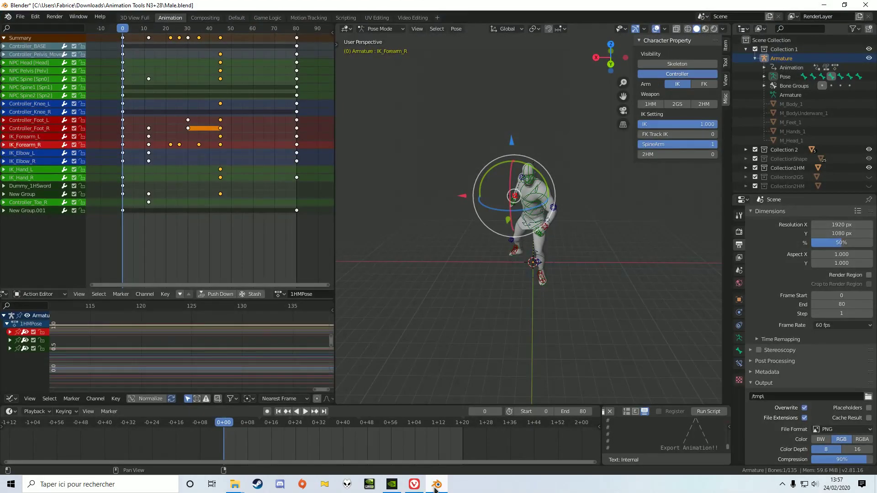
click(303, 297)
click(309, 296)
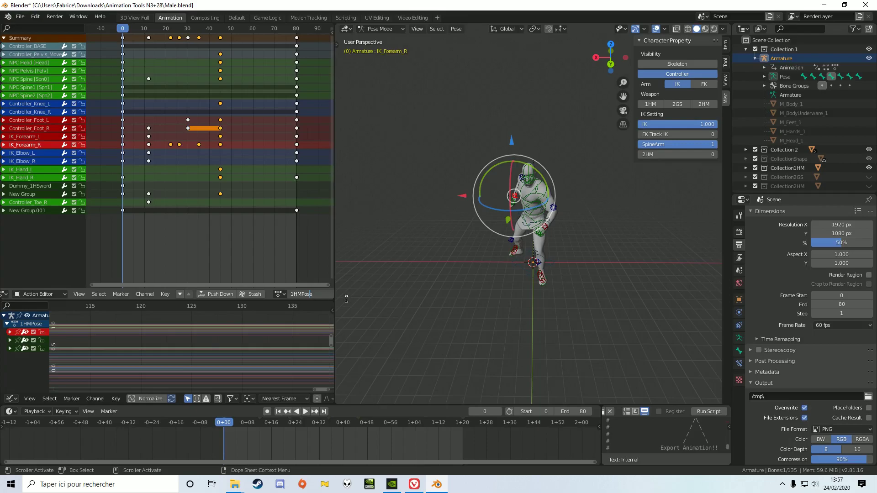
key(Delete)
key(BackSpace)
key(BackSpace)
key(BackSpace)
key(BackSpace)
key(BackSpace)
key(BackSpace)
text(10)
key(BackSpace)
text(hm_attackright)
key(Return)
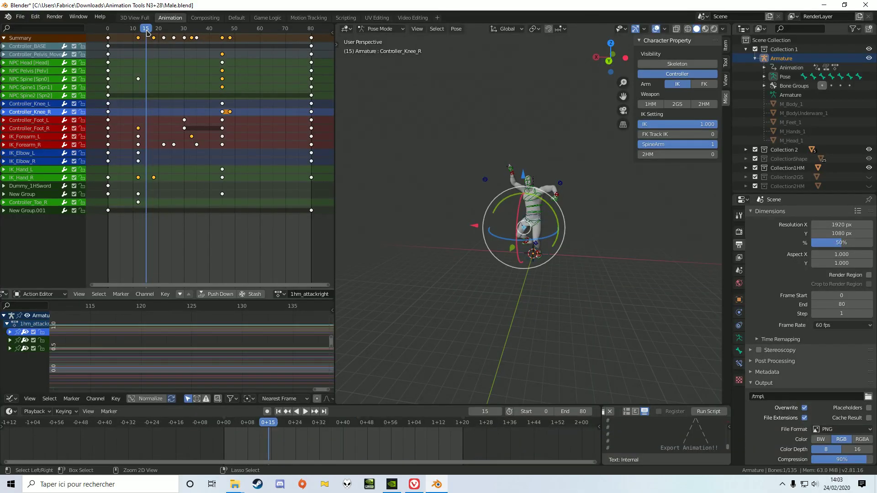
click(53, 130)
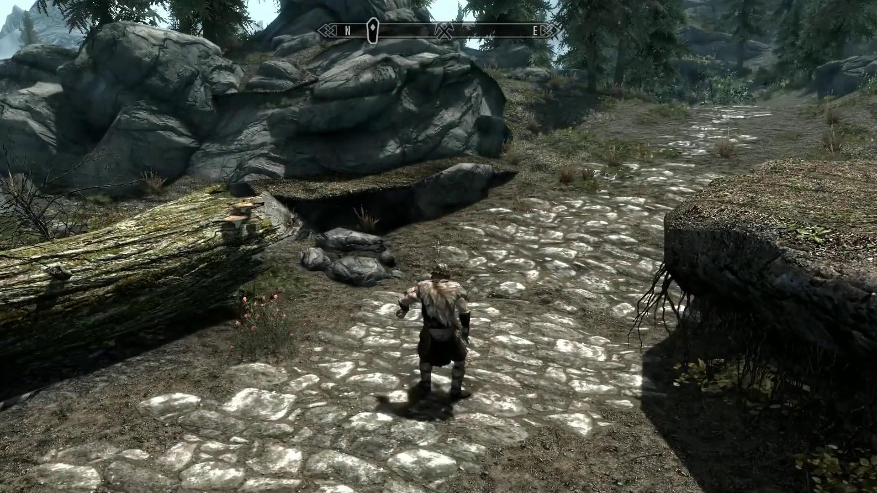
click(438, 247)
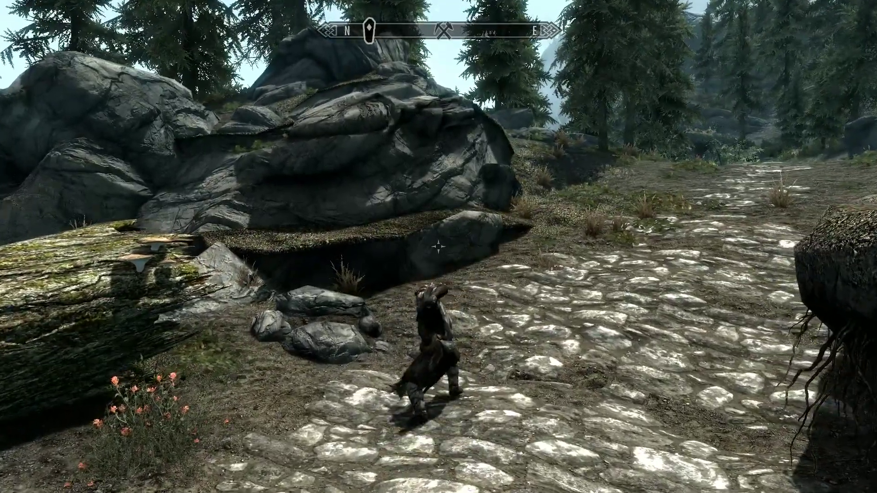
key(w)
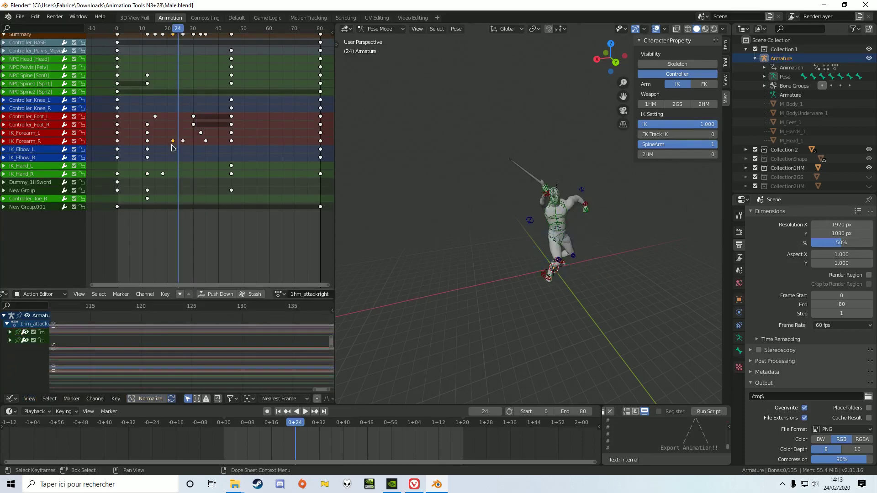
Delete the IK_Forearm_R keyframes lying between frames 12 and 45.
drag(171, 140, 218, 144)
key(x)
click(215, 137)
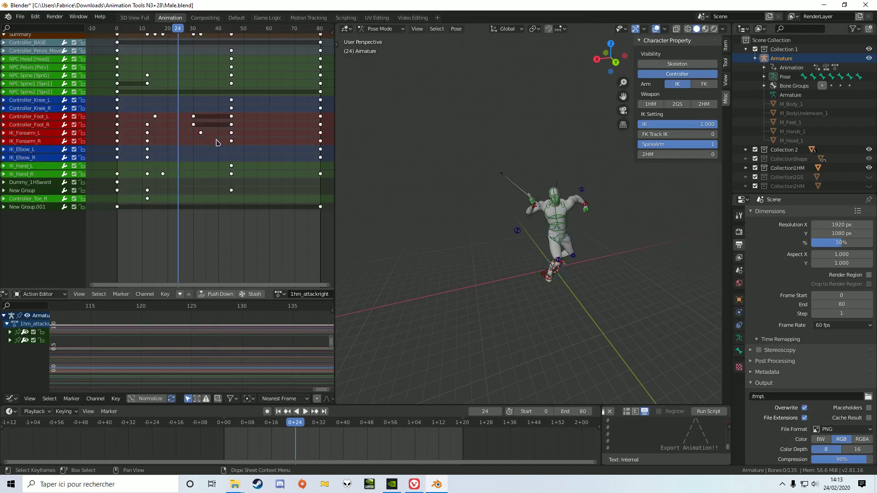
Scrub to frame 31, select IK_Forearm_R and expand its channels in a widened Graph Editor channel list.
drag(178, 34, 196, 46)
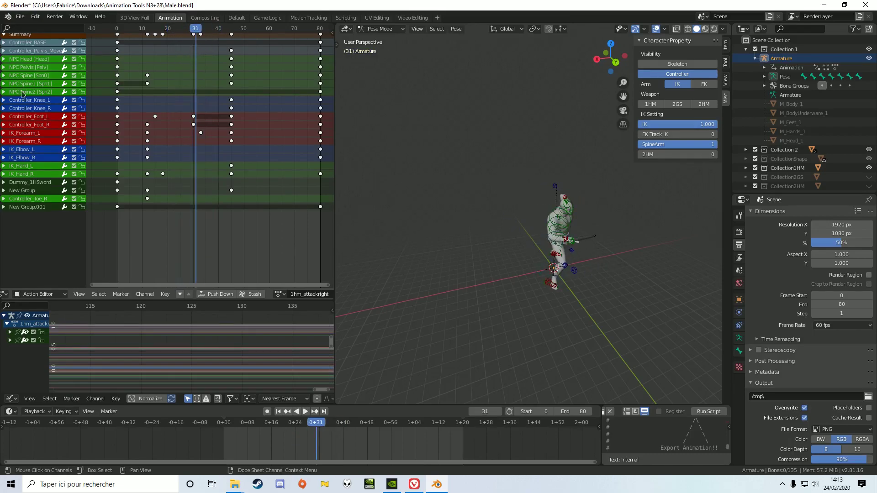
click(34, 133)
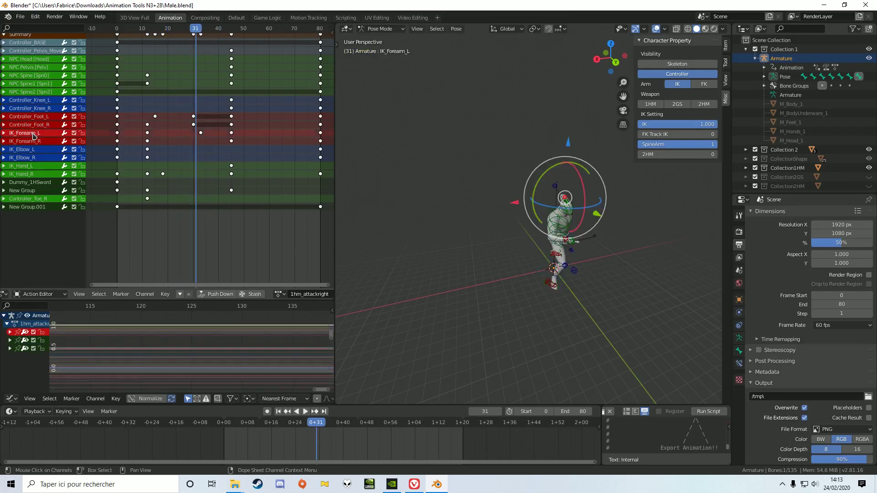
click(37, 140)
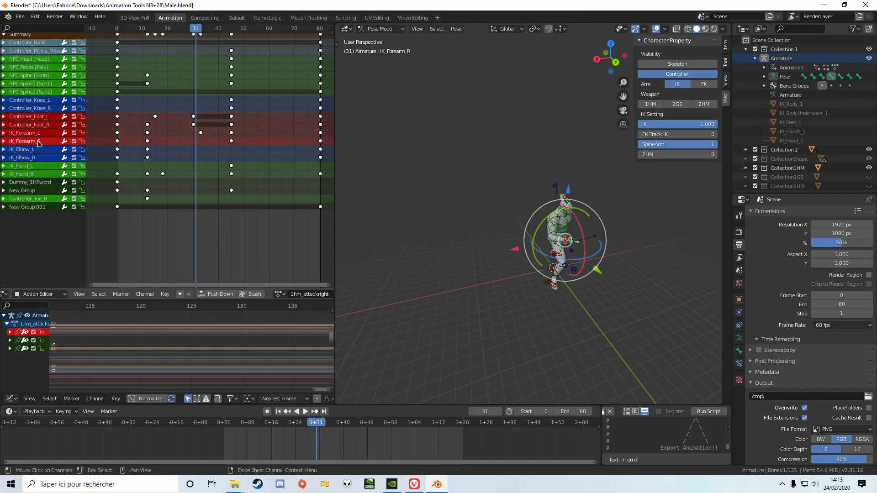
click(10, 332)
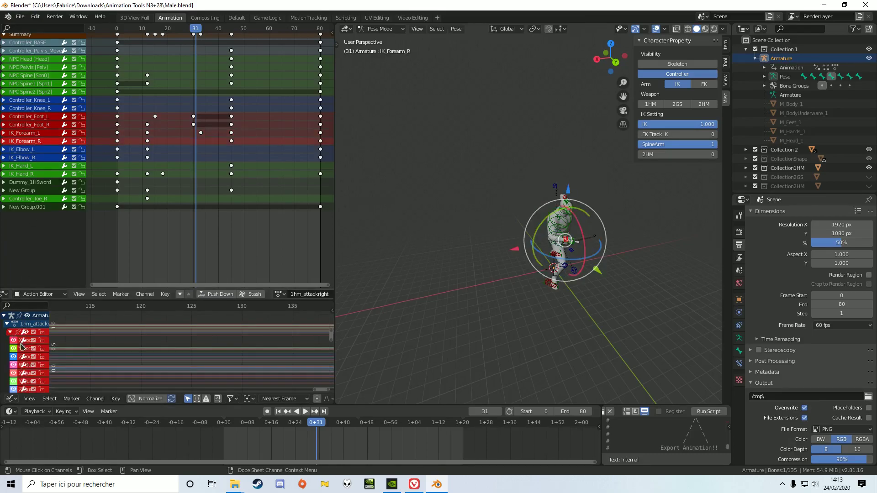
drag(50, 336, 153, 333)
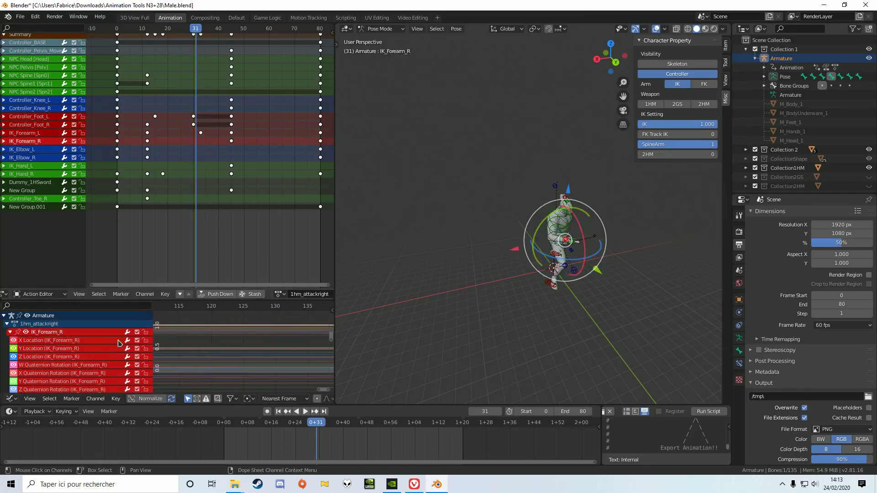
Normalize the Graph Editor curves and hide all except the X Location curve of IK_Forearm_R.
scroll(208, 364, down, 8)
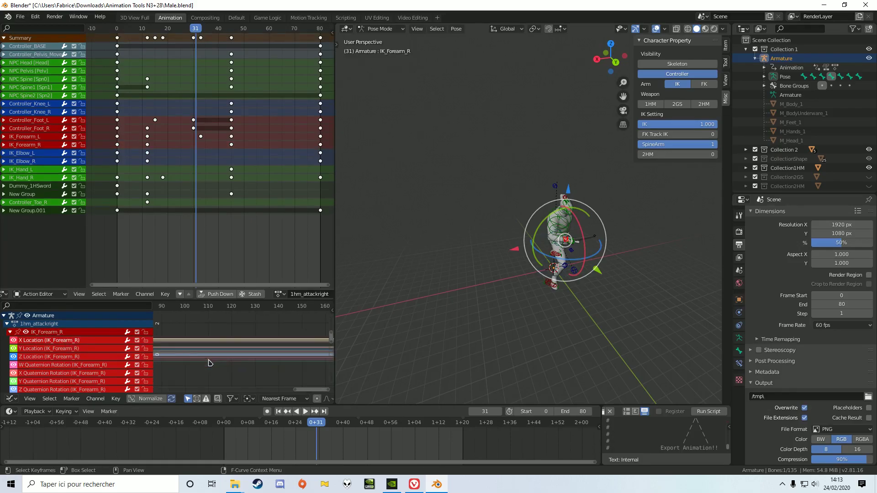
middle_drag(169, 354, 234, 354)
scroll(222, 358, up, 3)
click(157, 399)
scroll(225, 364, up, 4)
scroll(225, 364, down, 2)
middle_drag(229, 359, 244, 361)
key(shift+h)
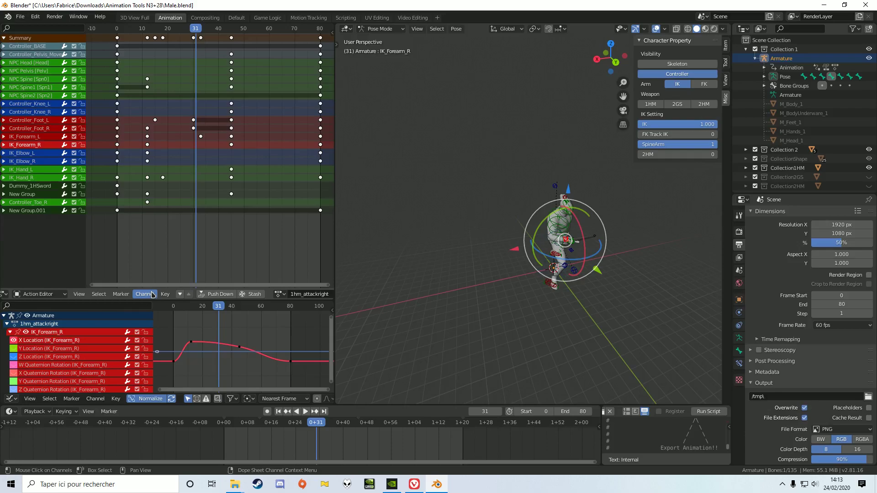
Reshape the X Location curve by pulling the frame 12 keyframe's outgoing handle up to about frame 29, checking the pose at frame 23.
click(191, 341)
click(240, 347)
mouse_move(219, 306)
mouse_down()
mouse_move(238, 310)
mouse_move(207, 306)
mouse_up()
click(191, 342)
drag(211, 343, 215, 307)
click(208, 307)
middle_drag(375, 311, 416, 311)
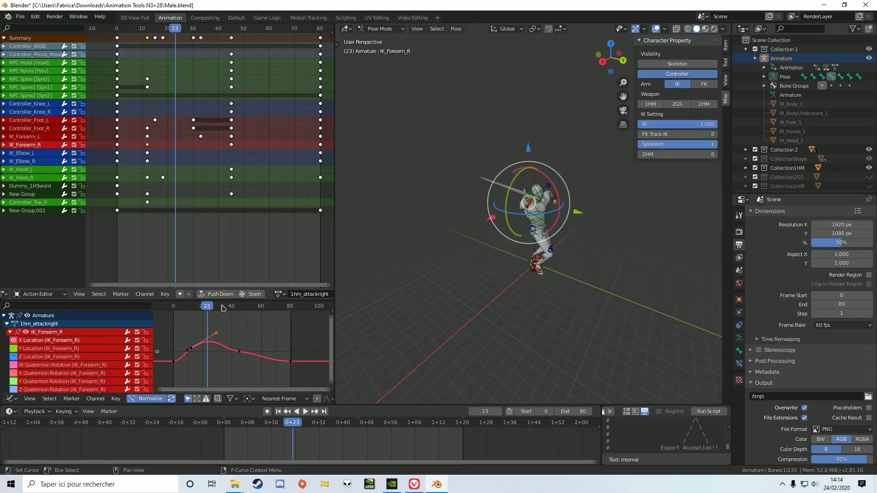
Show only the Y Location curve of IK_Forearm_R by hiding the unselected curves.
click(83, 334)
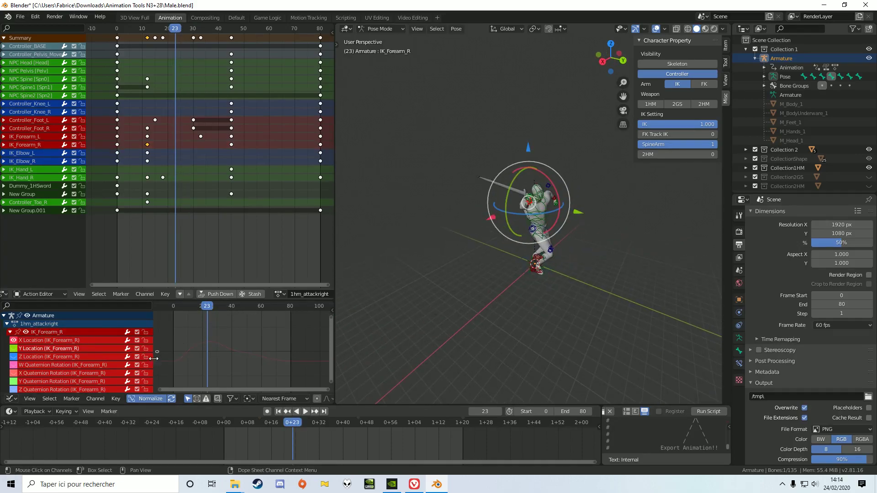
click(91, 399)
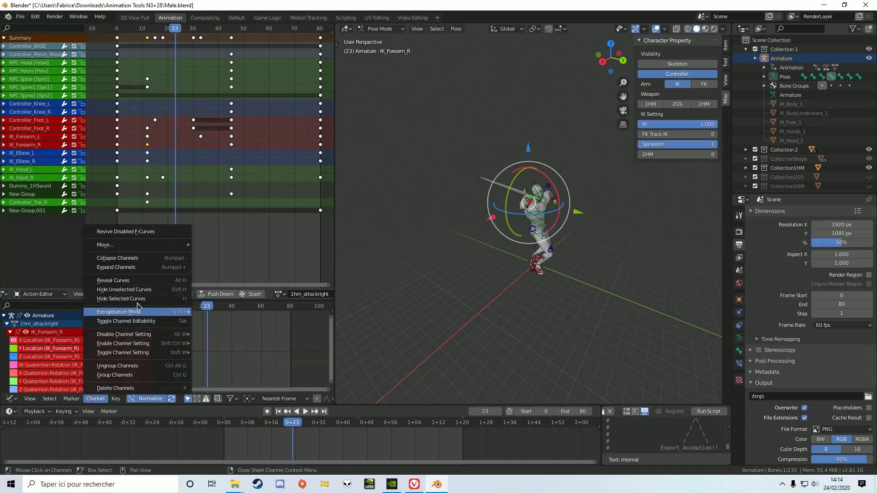
click(144, 292)
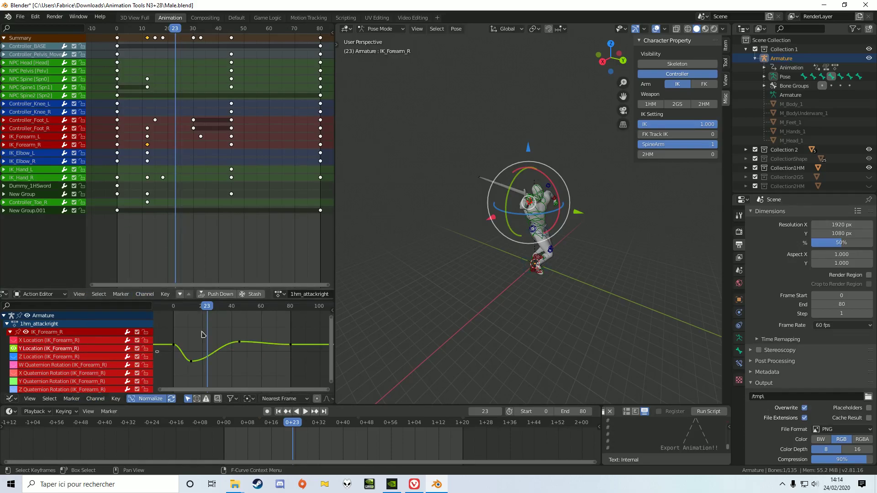
Scrub the attack to frame 28 and stretch the outgoing handle of the Y Location keyframe at frame 12 to about frame 41.
drag(207, 310, 195, 311)
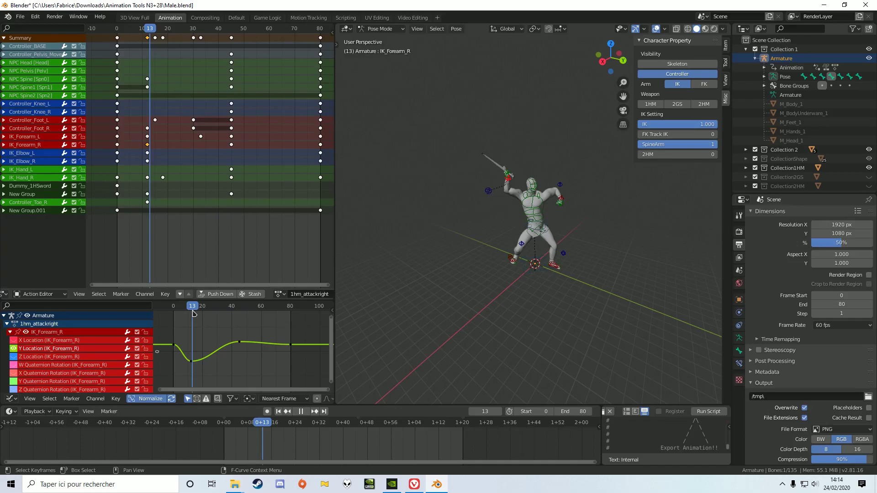
key(space)
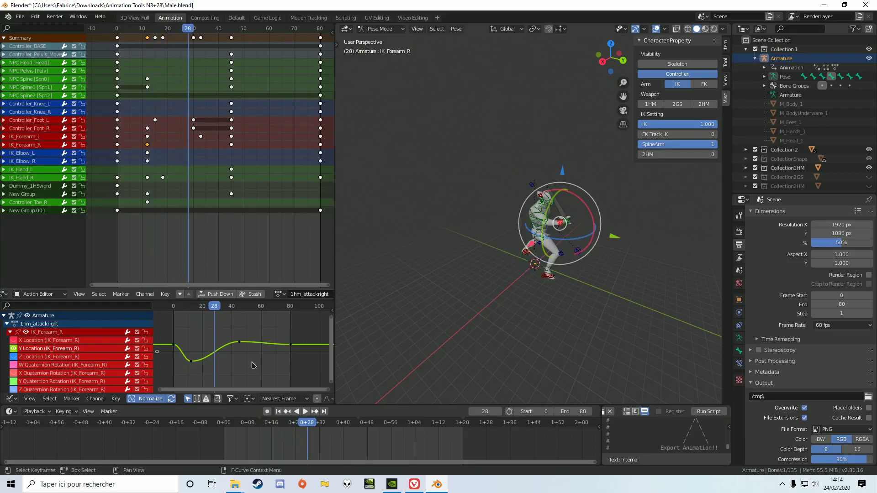
click(191, 361)
drag(211, 364, 233, 365)
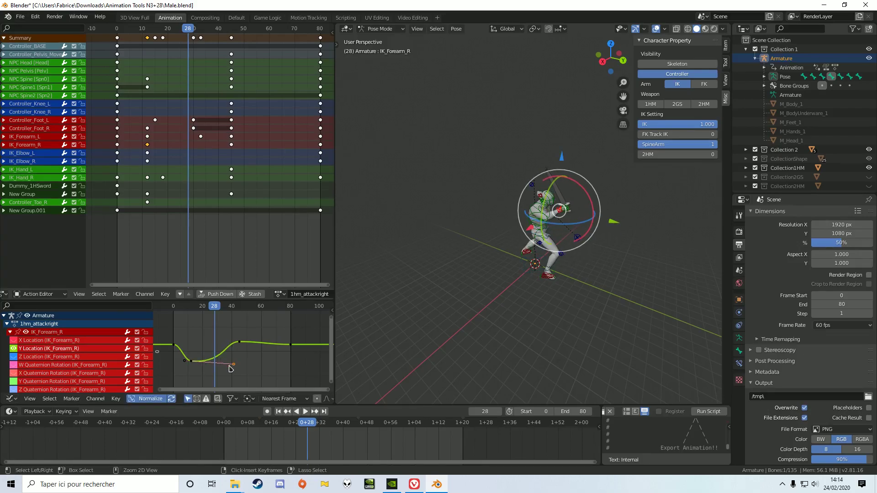
Undo the last Y Location handle change, select the Z Location channel of IK_Forearm_R and reveal the hidden curves.
key(ctrl+z)
click(114, 357)
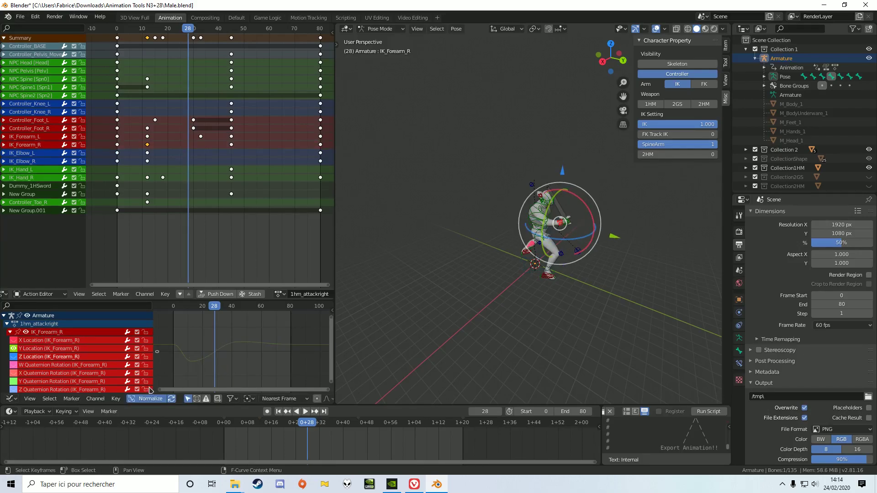
click(96, 399)
click(151, 299)
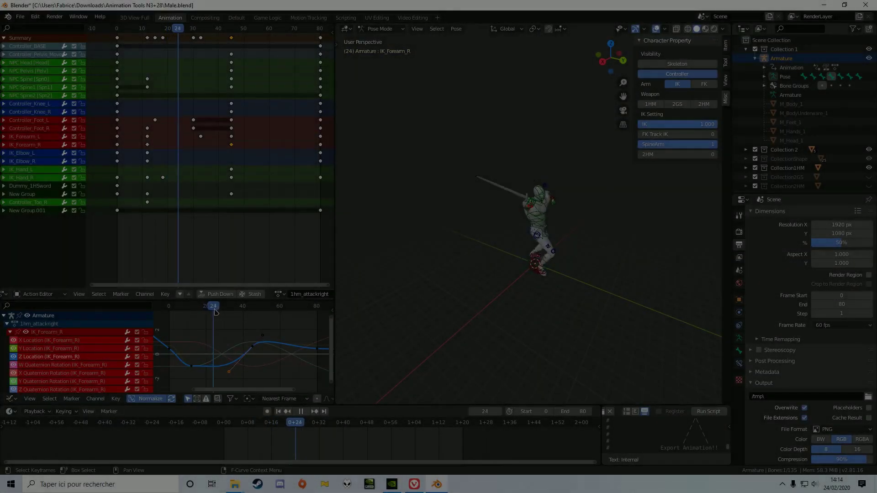
Pull the incoming handle of the Z Location keyframe at frame 80 up to about frame 67, checking the pose at frames 61 and 80.
drag(216, 312, 282, 319)
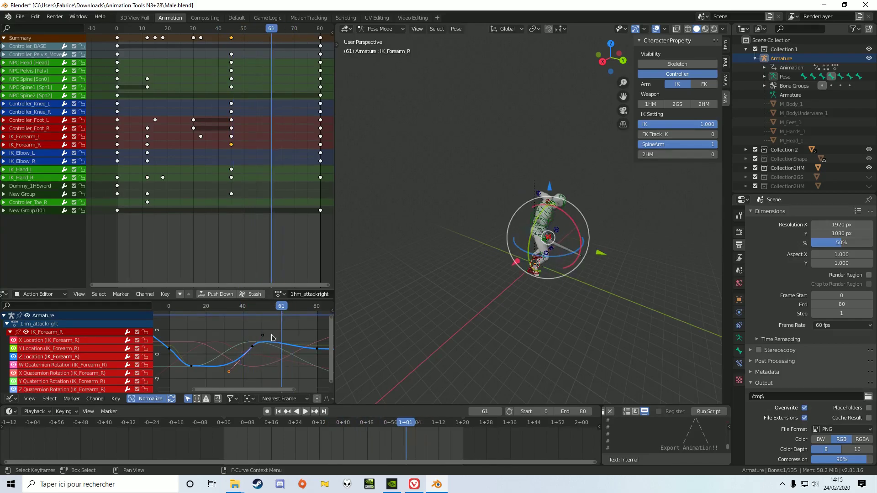
middle_drag(274, 338, 249, 334)
click(291, 346)
drag(267, 344, 269, 321)
drag(255, 307, 292, 307)
Play back the attack from a different viewing angle and scrub back to frame 66 to examine the arm's motion.
middle_drag(371, 323, 475, 309)
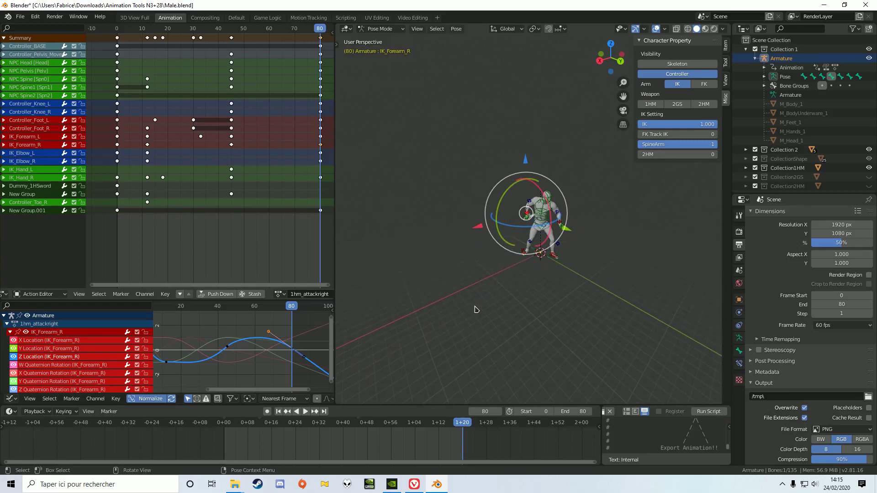
key(space)
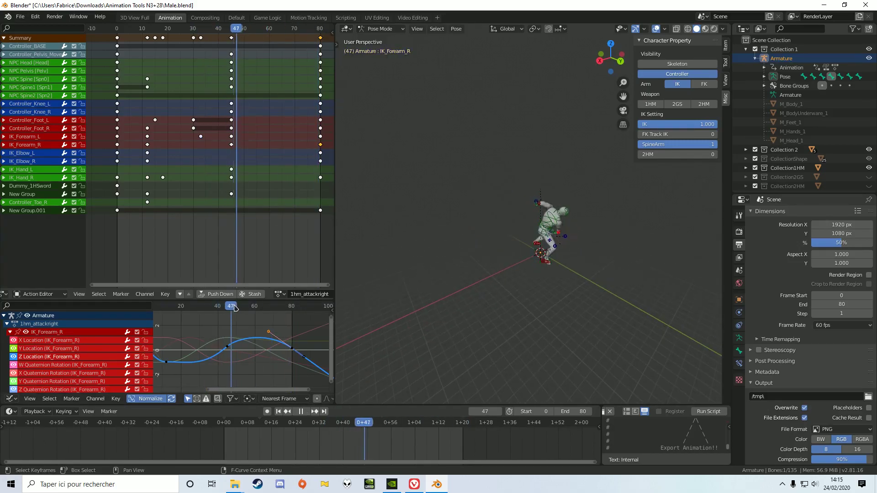
key(space)
mouse_move(506, 278)
middle_down()
mouse_move(475, 297)
mouse_move(458, 294)
mouse_move(522, 279)
middle_up()
drag(308, 31, 286, 52)
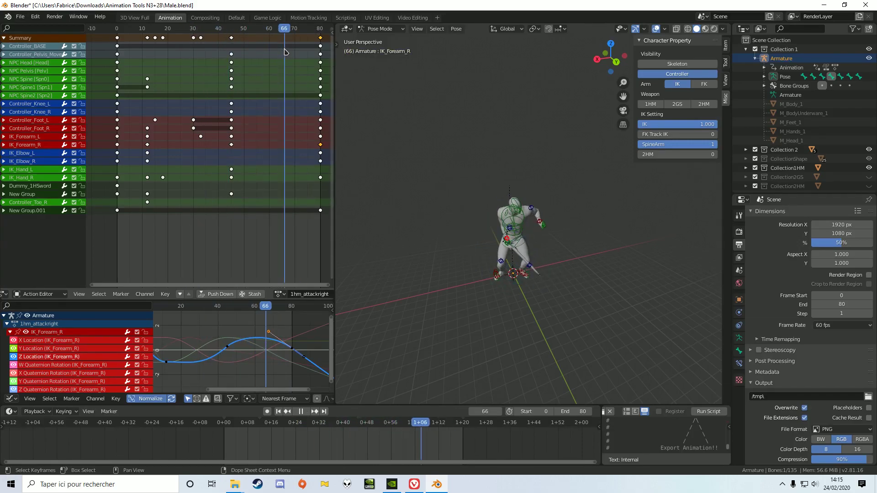
key(r)
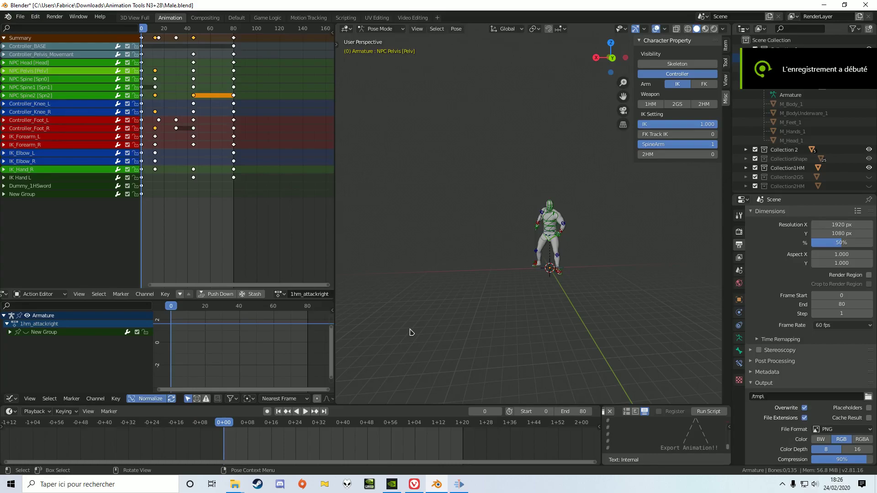
Show the Graph Editor sidebar and select the Y Location curve of IK_Forearm_R.
click(14, 400)
click(30, 398)
click(52, 388)
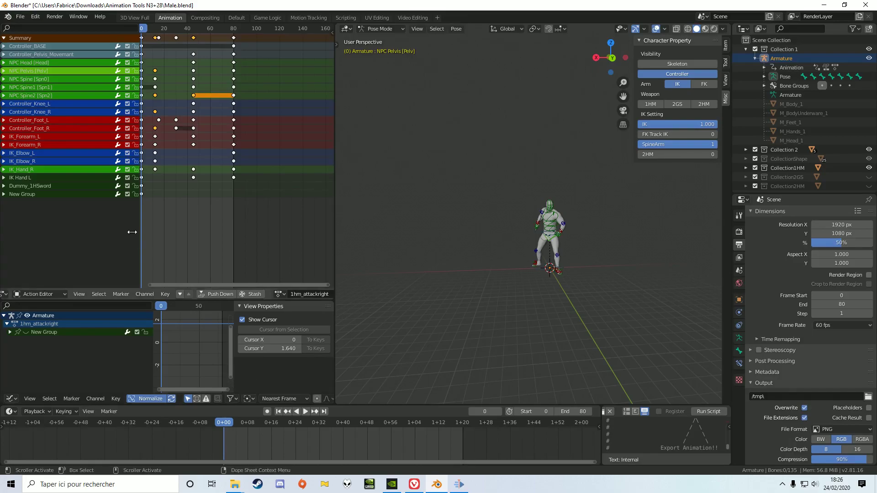
click(58, 145)
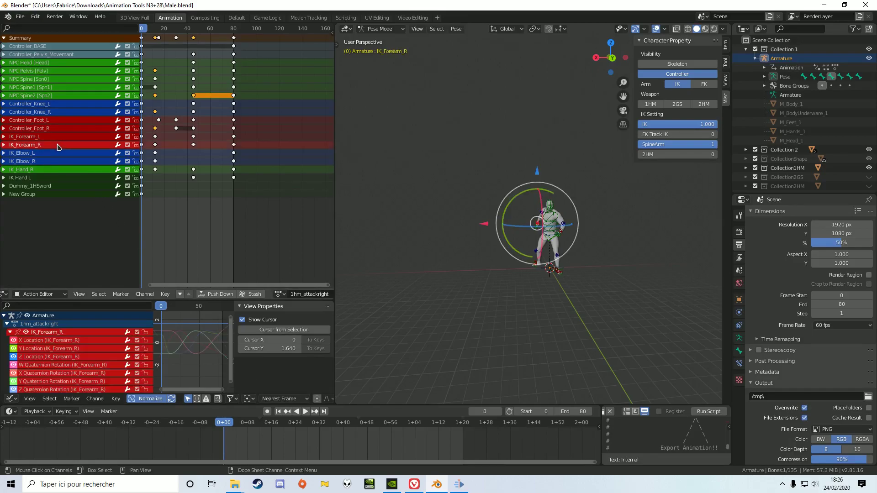
click(80, 349)
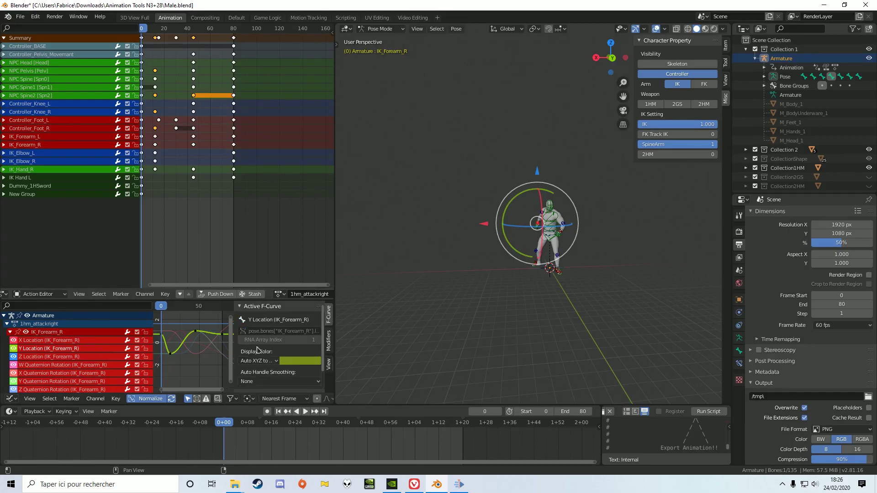
Add a Noise modifier to the Y Location curve with Add blending and a scale of 2.600, and preview the animation.
click(329, 340)
click(284, 320)
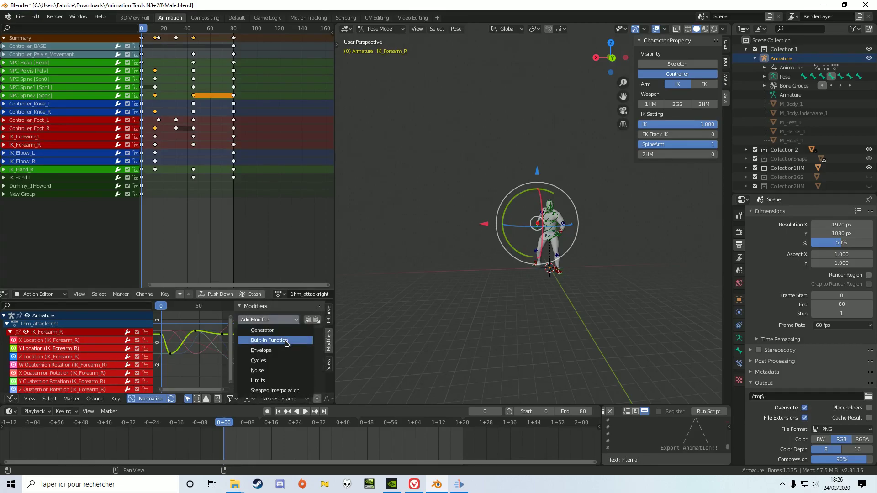
click(277, 371)
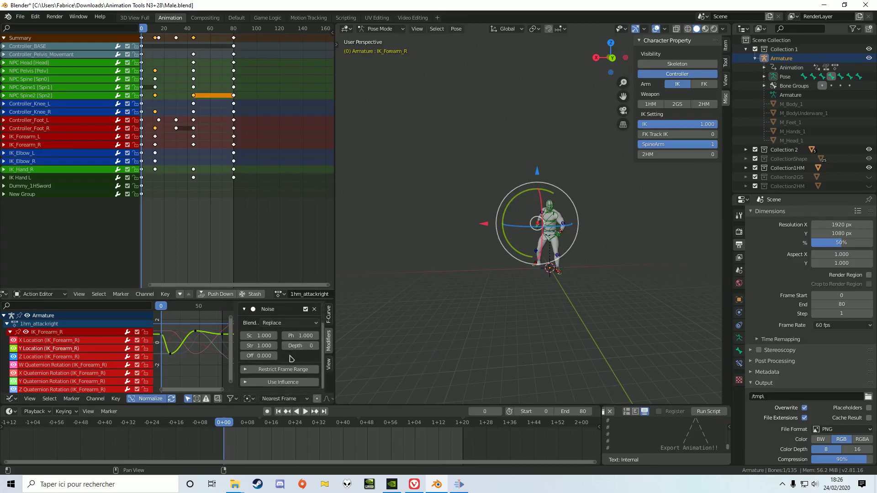
scroll(274, 326, down, 1)
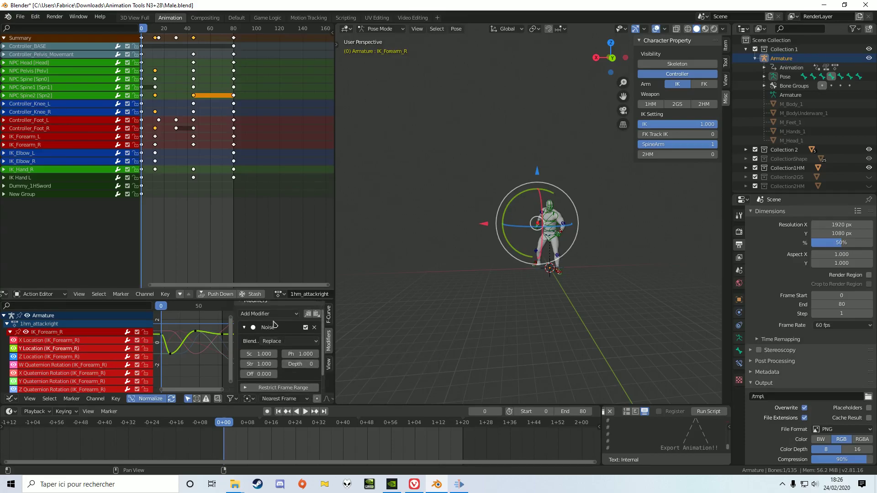
click(283, 347)
click(291, 360)
scroll(290, 361, down, 3)
click(275, 336)
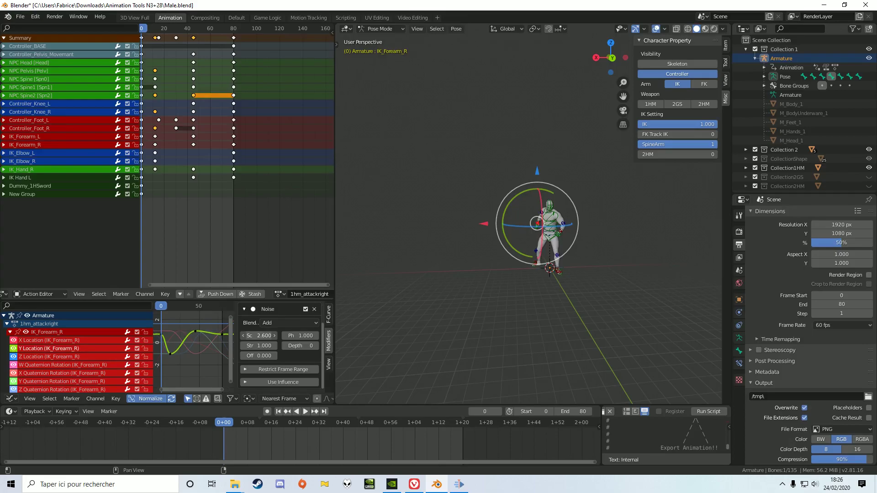
click(306, 412)
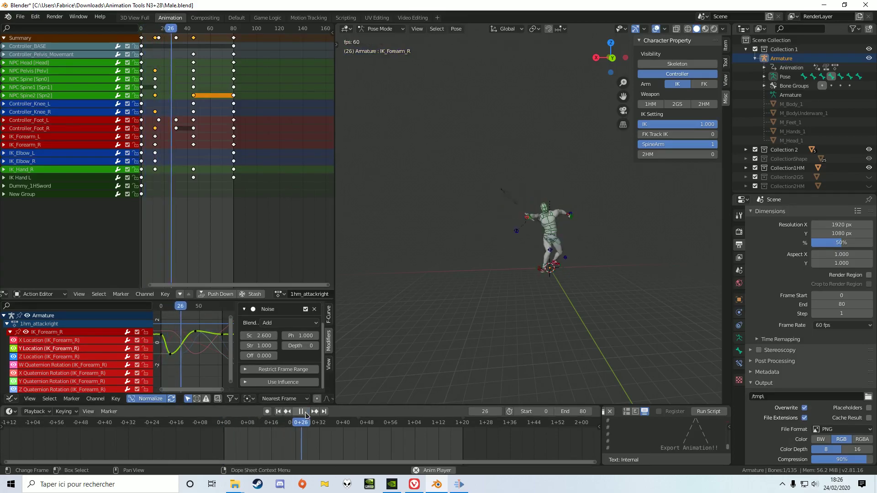
key(space)
Turn off curve normalization and adjust the scale of the Noise modifier on the Y Location curve.
click(144, 399)
scroll(208, 364, down, 5)
scroll(206, 346, up, 5)
mouse_move(208, 364)
middle_down()
mouse_move(206, 346)
mouse_move(208, 365)
middle_up()
scroll(203, 362, down, 3)
scroll(207, 365, up, 3)
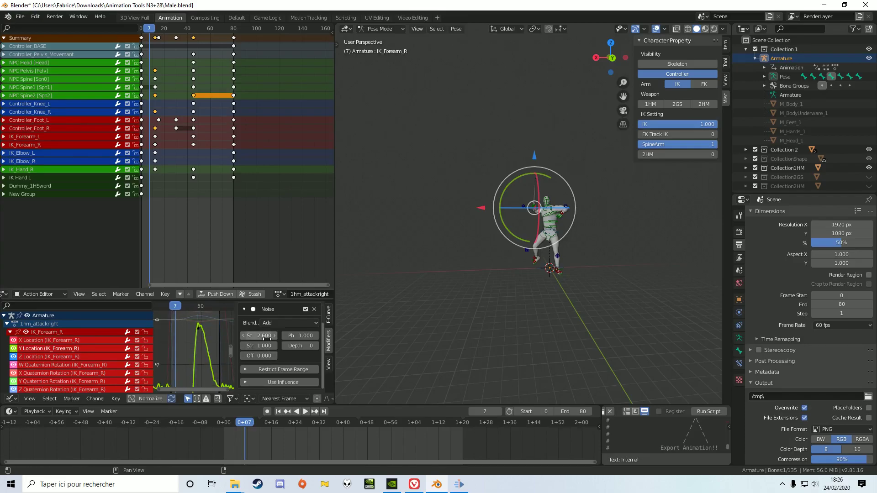
drag(266, 339, 303, 346)
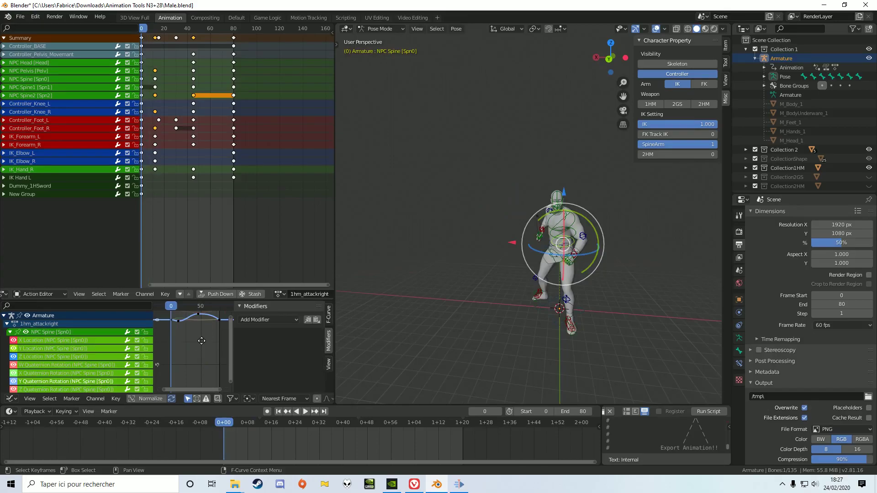
key(Home)
Add a Noise modifier to the Y Quaternion Rotation curve of NPC Spine [Spn0] and play back the motion.
click(286, 319)
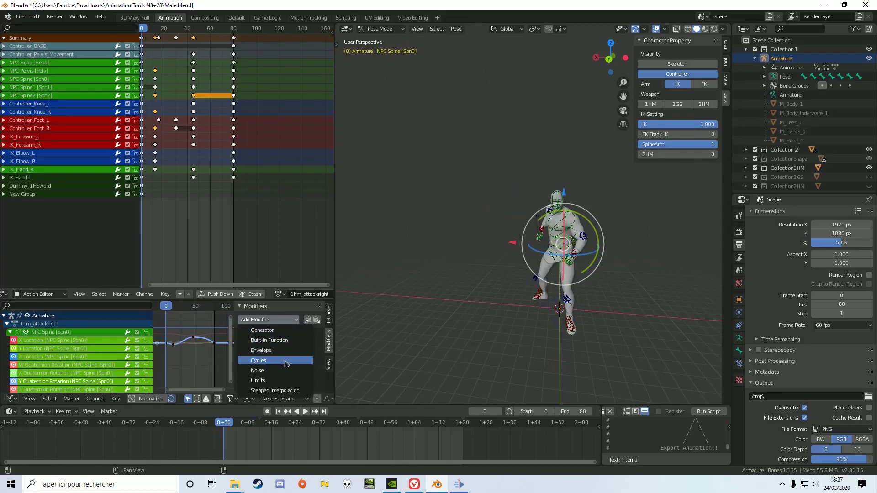
click(284, 371)
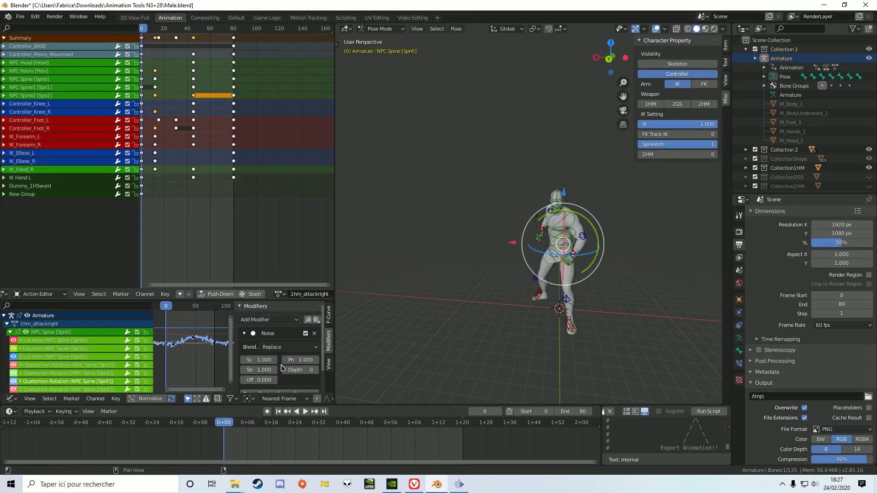
key(space)
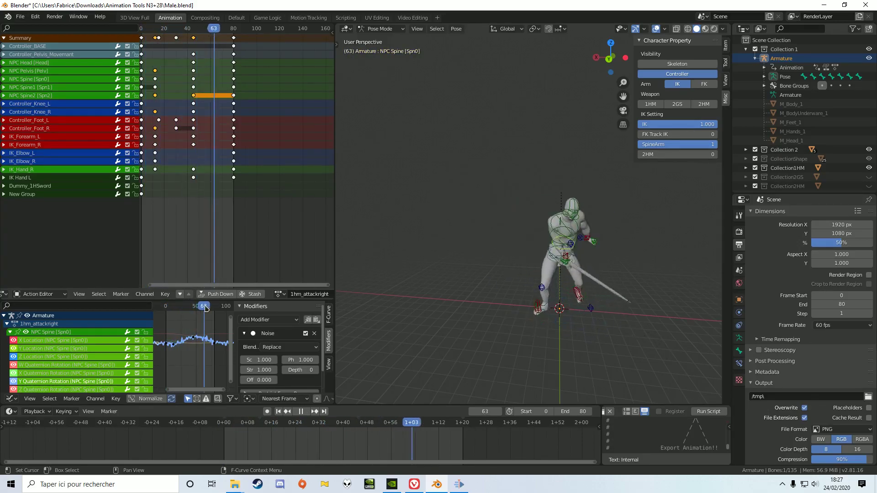
key(space)
Run the animation export script.
click(709, 412)
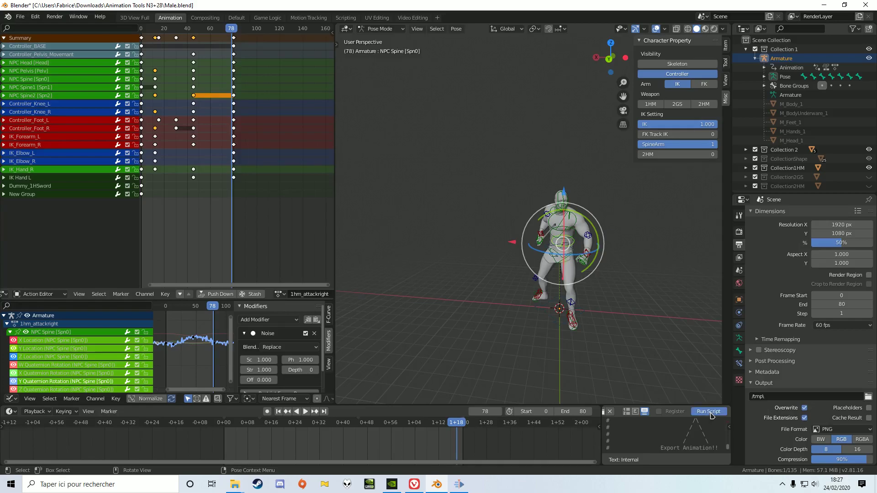